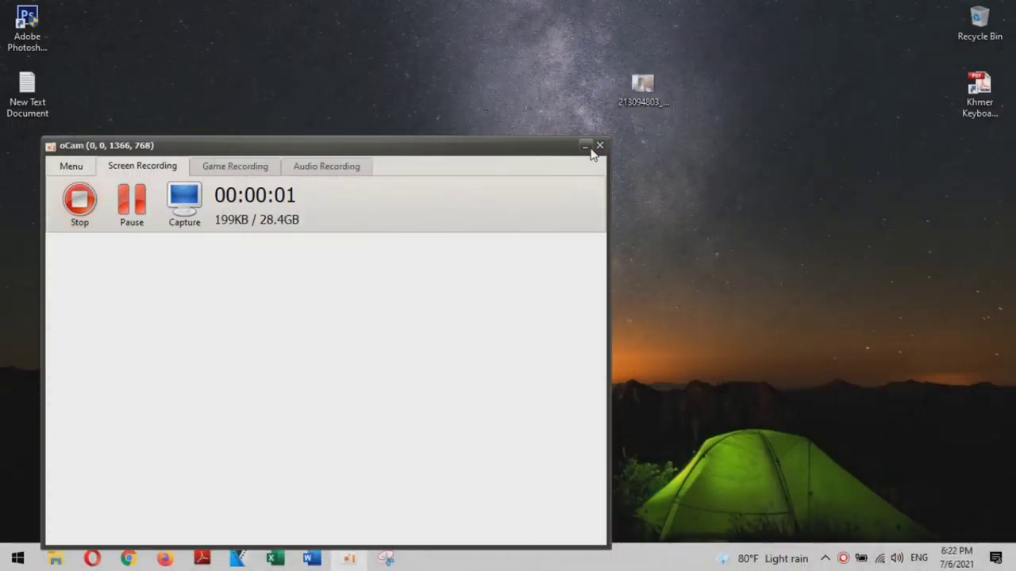
Minimize the recorder, refresh the desktop and launch Excel from the taskbar
{"action": "left_click", "coordinate": [587, 147]}
{"action": "right_click", "coordinate": [469, 87]}
{"action": "left_click", "coordinate": [507, 130]}
{"action": "left_click", "coordinate": [275, 558]}
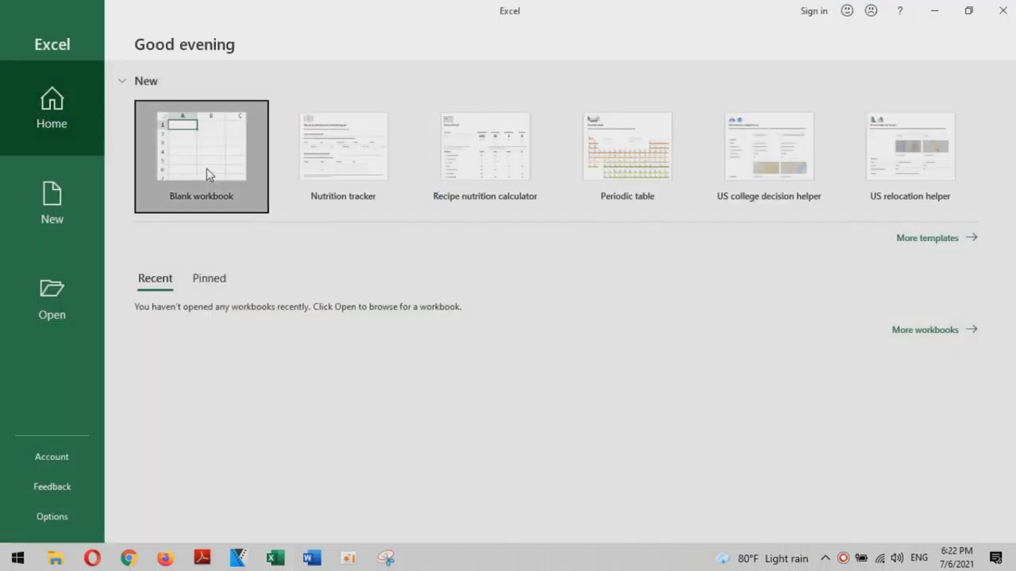
Create a blank workbook and insert the man's photo from the Desktop folder
{"action": "left_click", "coordinate": [207, 173]}
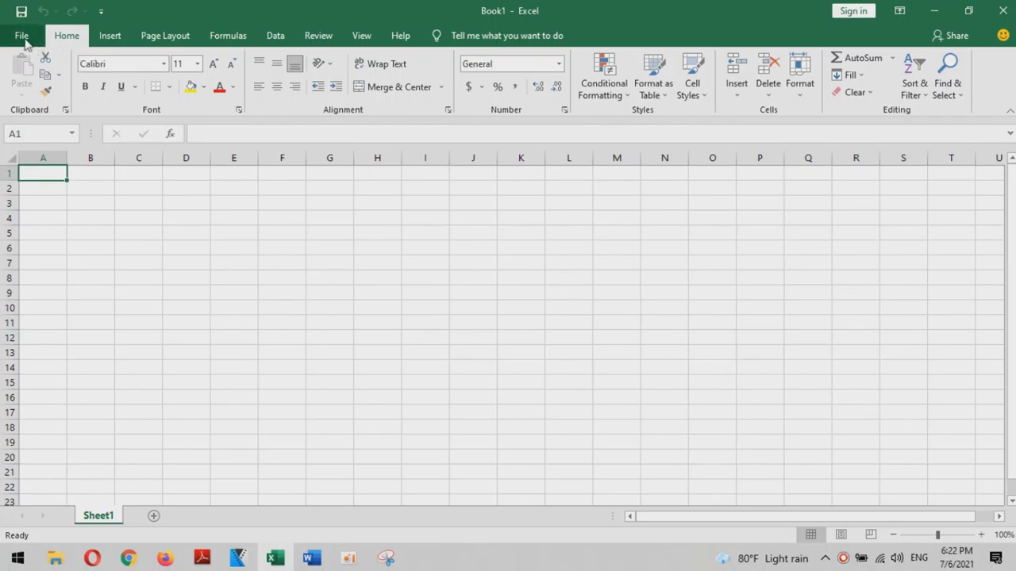
{"action": "left_click", "coordinate": [110, 40]}
{"action": "left_click", "coordinate": [175, 68]}
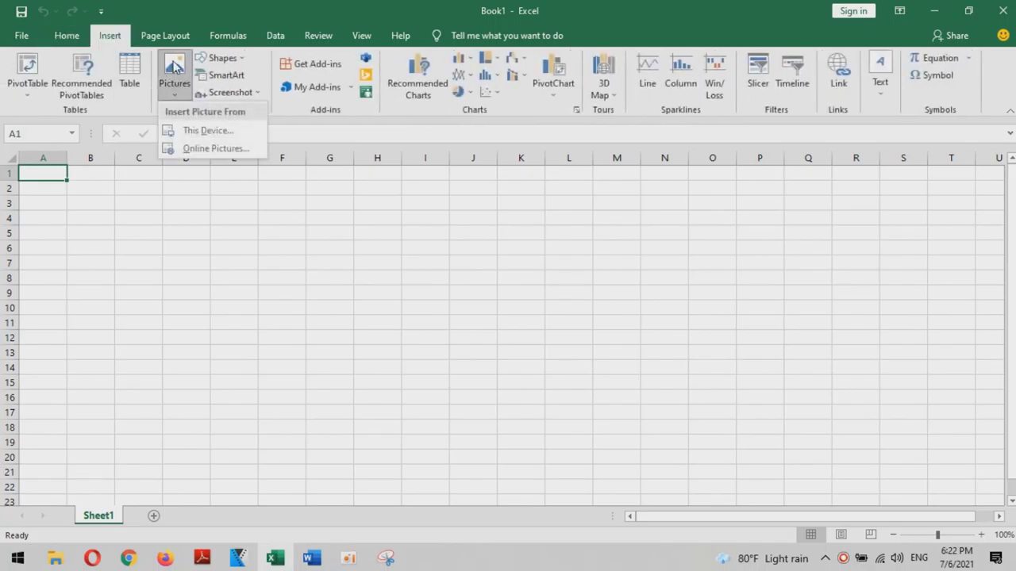
{"action": "left_click", "coordinate": [194, 131]}
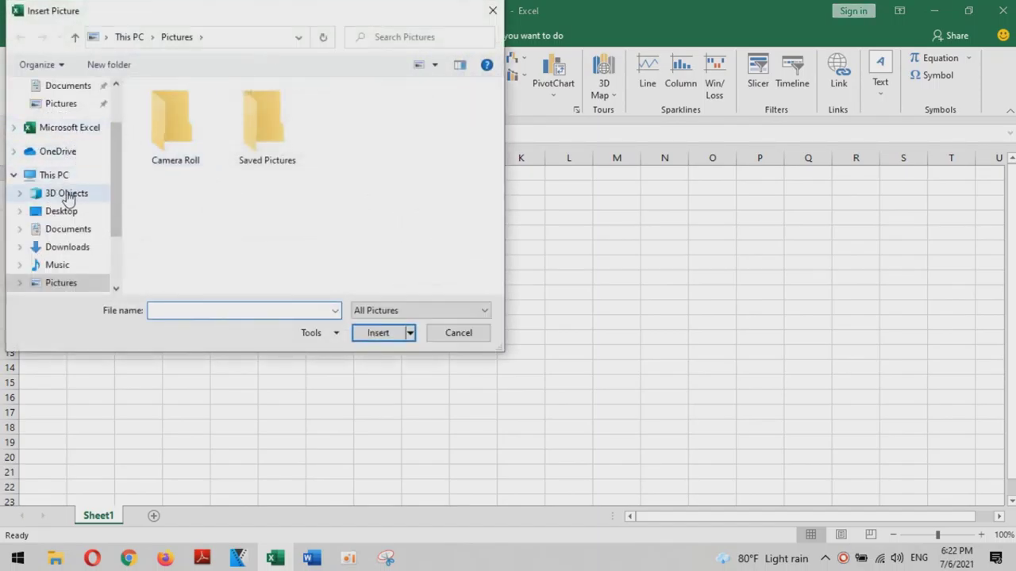
{"action": "left_click", "coordinate": [61, 211]}
{"action": "left_click", "coordinate": [174, 127]}
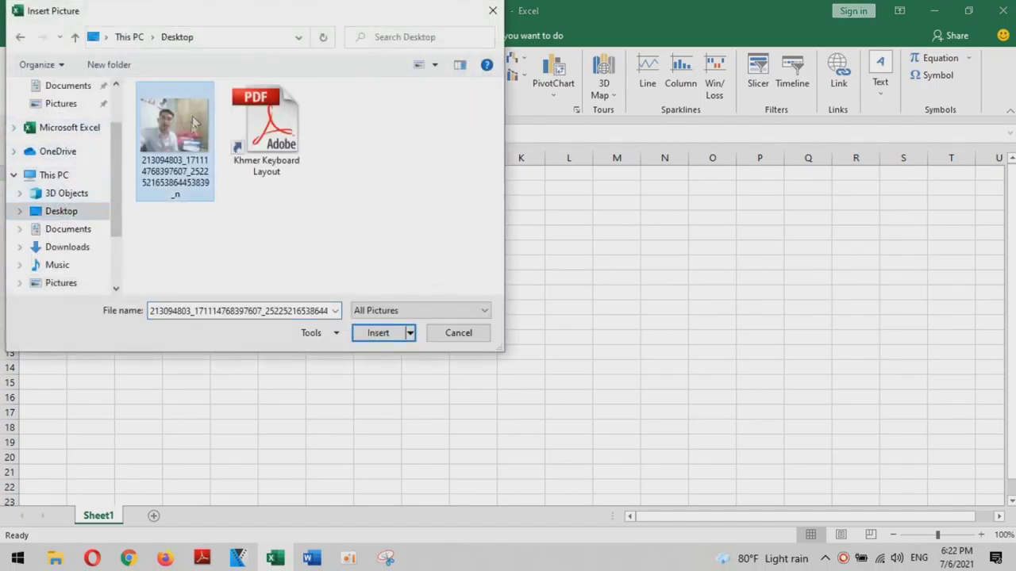
{"action": "left_click", "coordinate": [378, 332]}
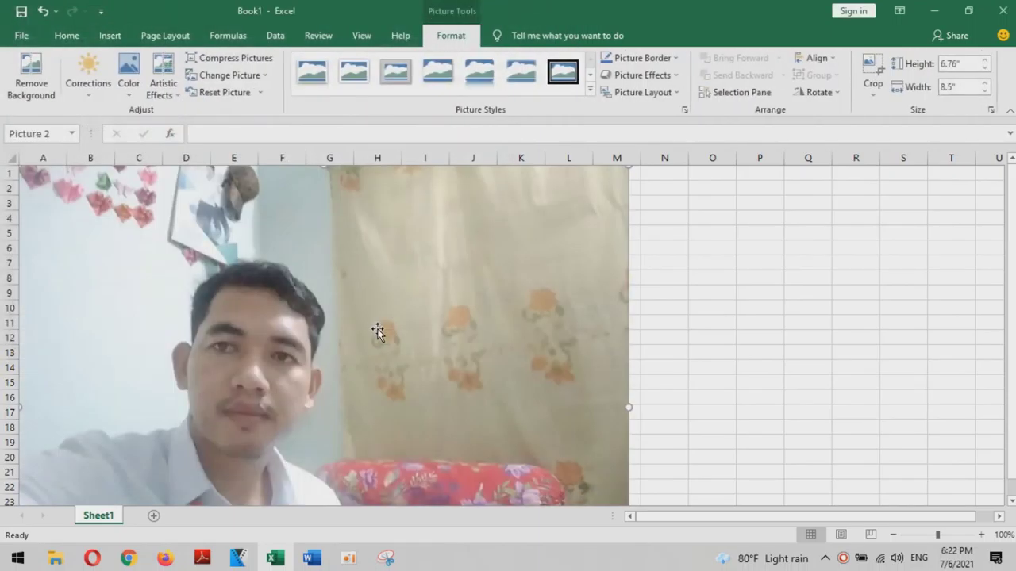
Move the photo and resize it to 4.07 by 5.12 inches near the sheet's top
{"action": "left_click_drag", "start_coordinate": [268, 265], "coordinate": [414, 311]}
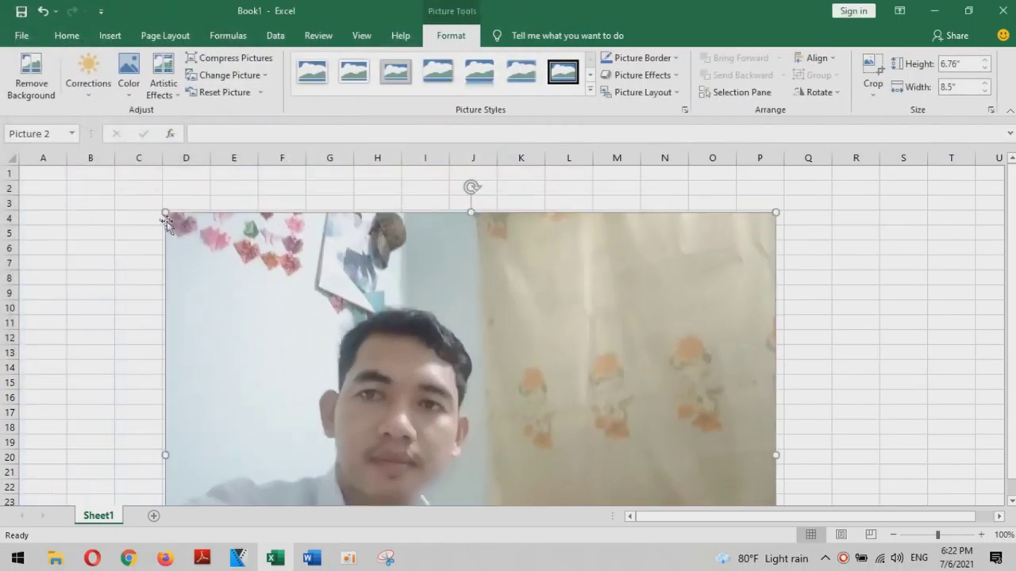
{"action": "left_click_drag", "start_coordinate": [161, 207], "coordinate": [291, 311]}
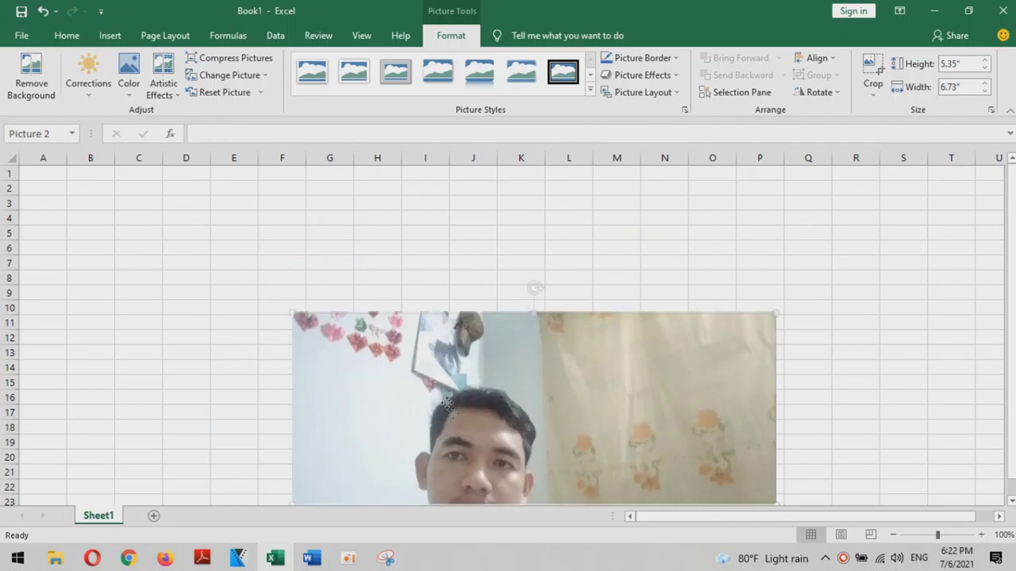
{"action": "left_click_drag", "start_coordinate": [401, 312], "coordinate": [374, 289]}
{"action": "left_click_drag", "start_coordinate": [217, 188], "coordinate": [333, 281]}
{"action": "mouse_move", "coordinate": [498, 412]}
{"action": "left_mouse_down"}
{"action": "mouse_move", "coordinate": [405, 328]}
{"action": "mouse_move", "coordinate": [414, 319]}
{"action": "left_mouse_up"}
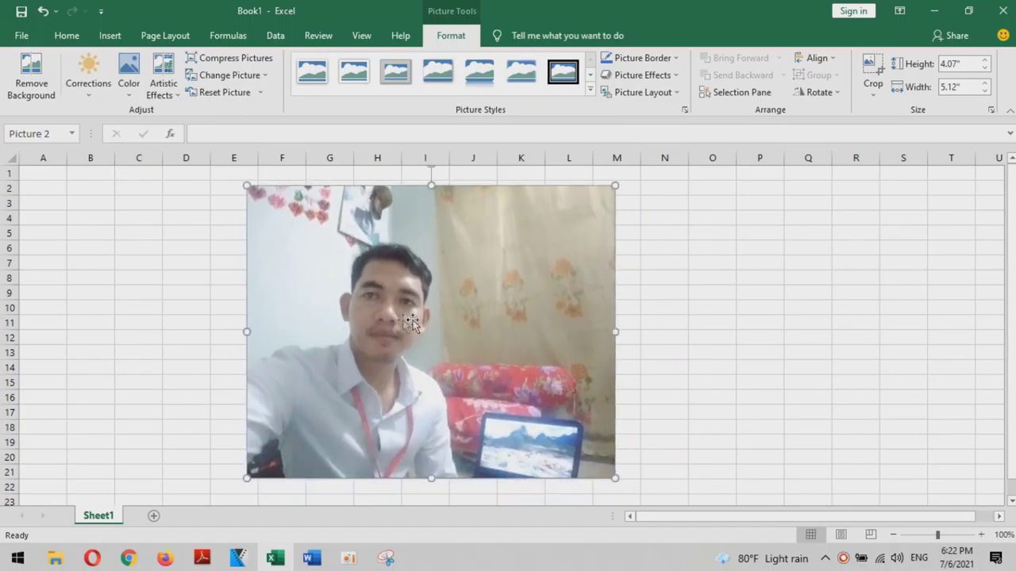
{"action": "left_click", "coordinate": [32, 89]}
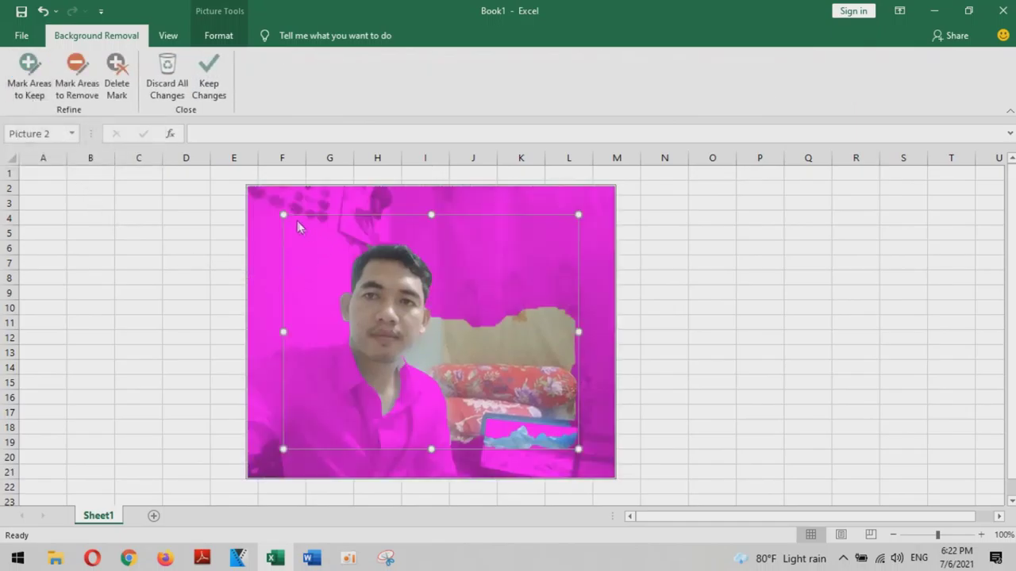
Stretch the removal area to the photo's top-left, top-right and bottom edges
{"action": "left_click_drag", "start_coordinate": [284, 213], "coordinate": [246, 186]}
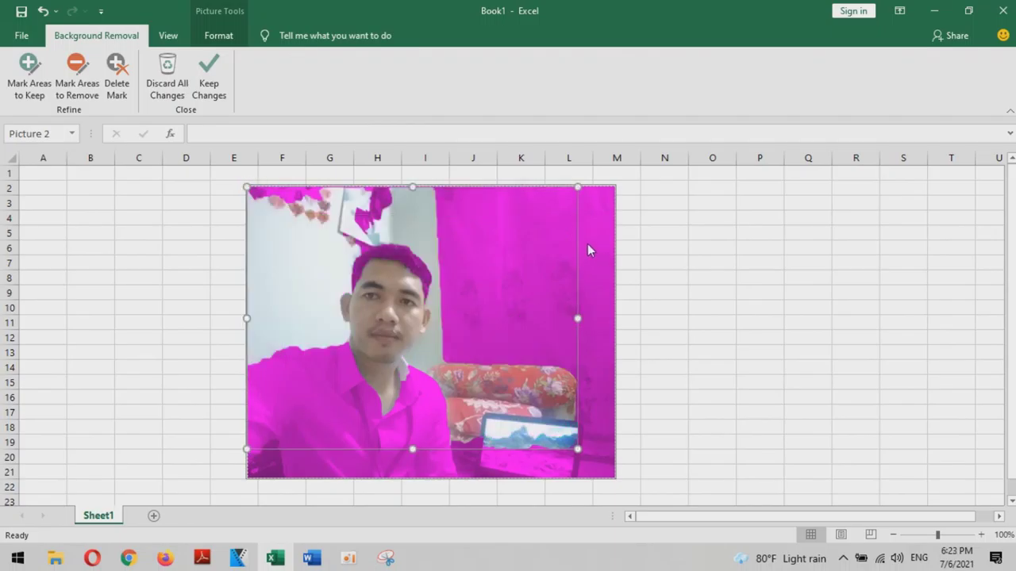
{"action": "left_click_drag", "start_coordinate": [578, 187], "coordinate": [614, 184]}
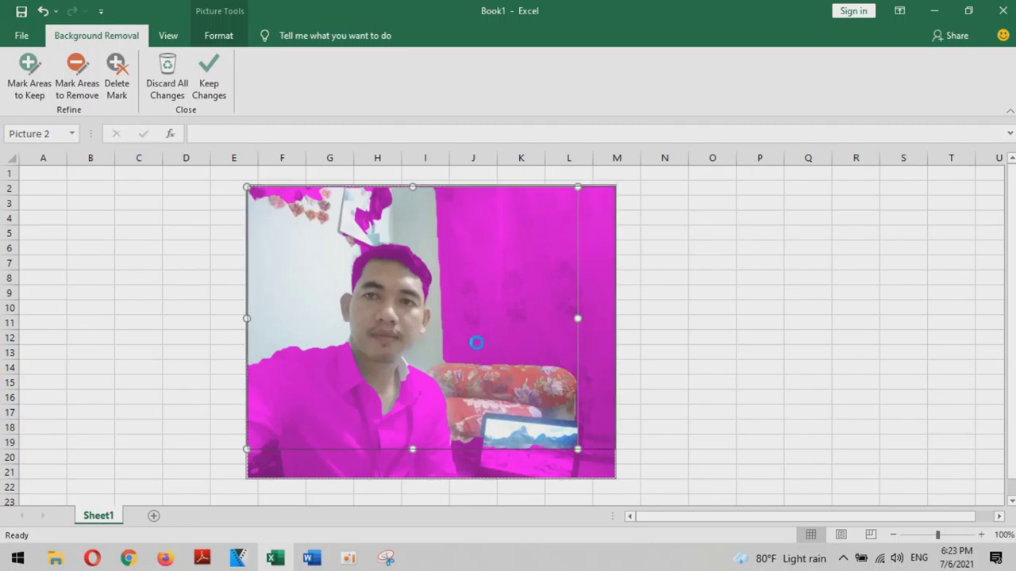
{"action": "left_click_drag", "start_coordinate": [431, 449], "coordinate": [435, 478]}
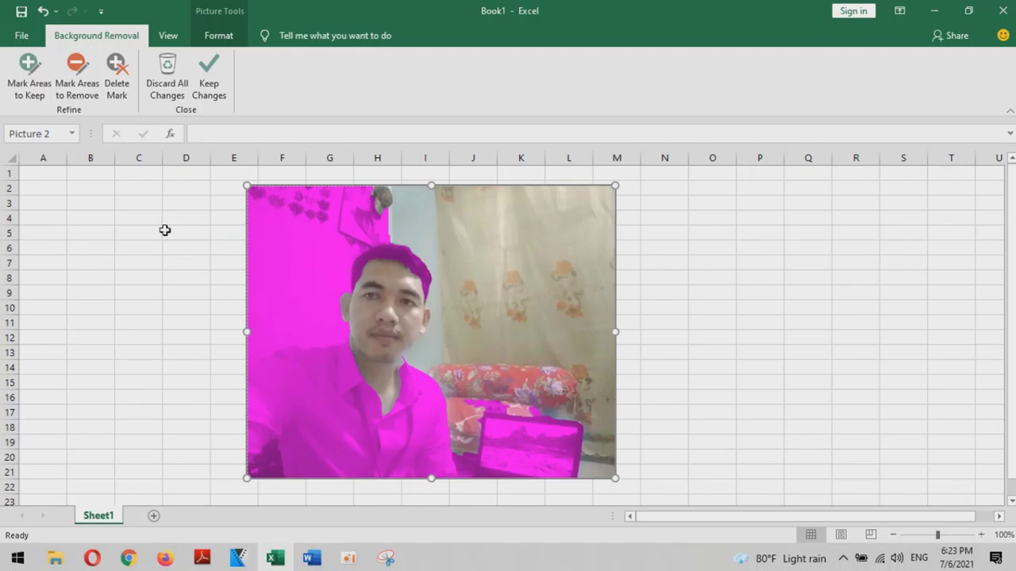
Mark part of the top-left wall to keep and the top-left decorations for removal
{"action": "left_click", "coordinate": [29, 73]}
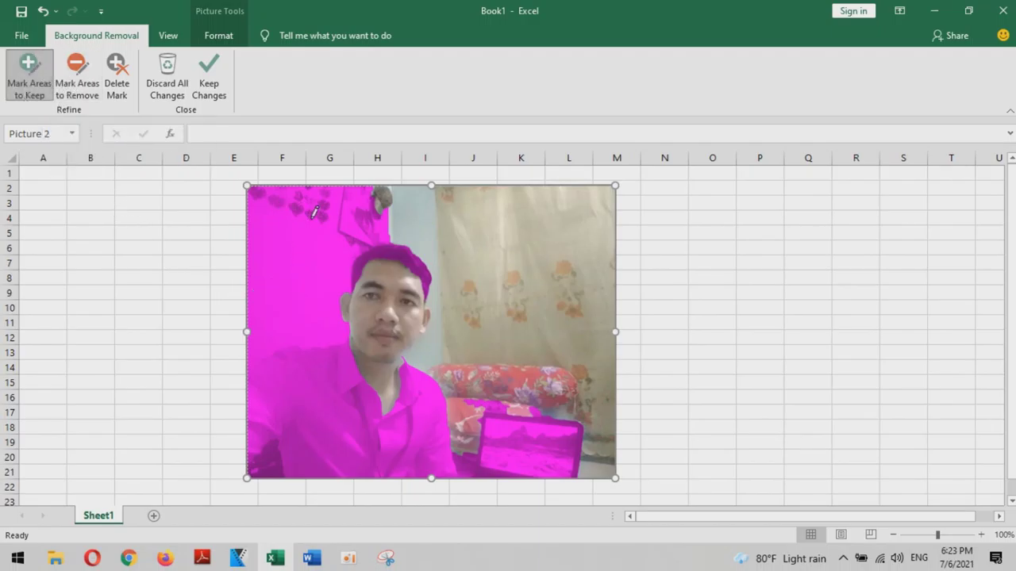
{"action": "mouse_move", "coordinate": [318, 212]}
{"action": "left_mouse_down"}
{"action": "mouse_move", "coordinate": [303, 262]}
{"action": "mouse_move", "coordinate": [306, 244]}
{"action": "left_mouse_up"}
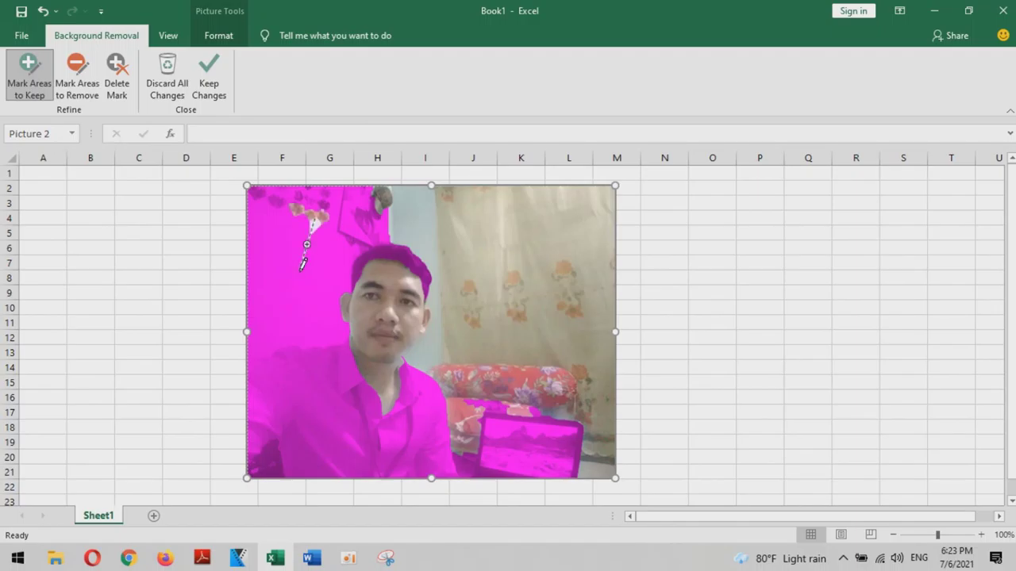
{"action": "left_click", "coordinate": [77, 79]}
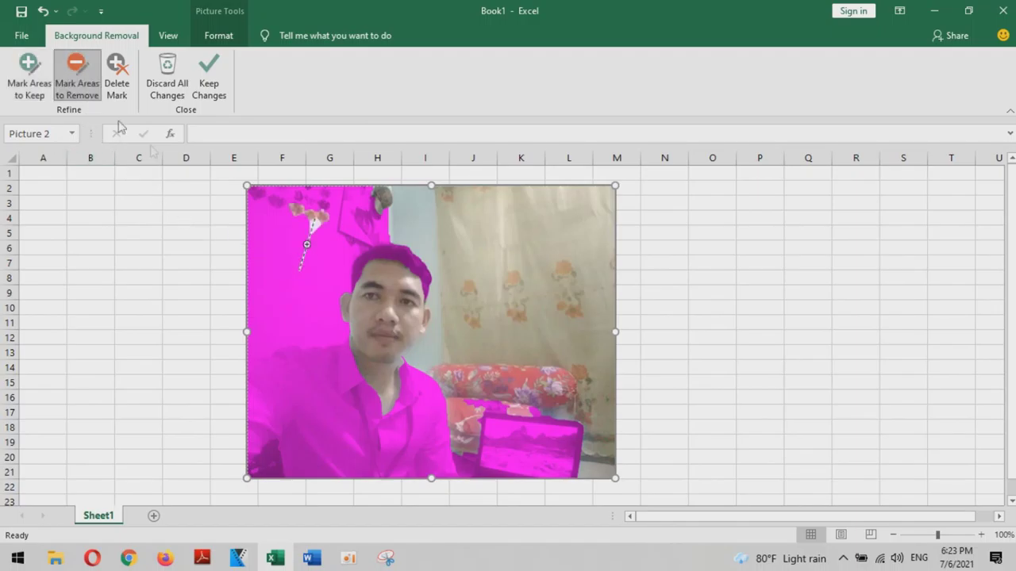
{"action": "left_click_drag", "start_coordinate": [284, 206], "coordinate": [335, 220]}
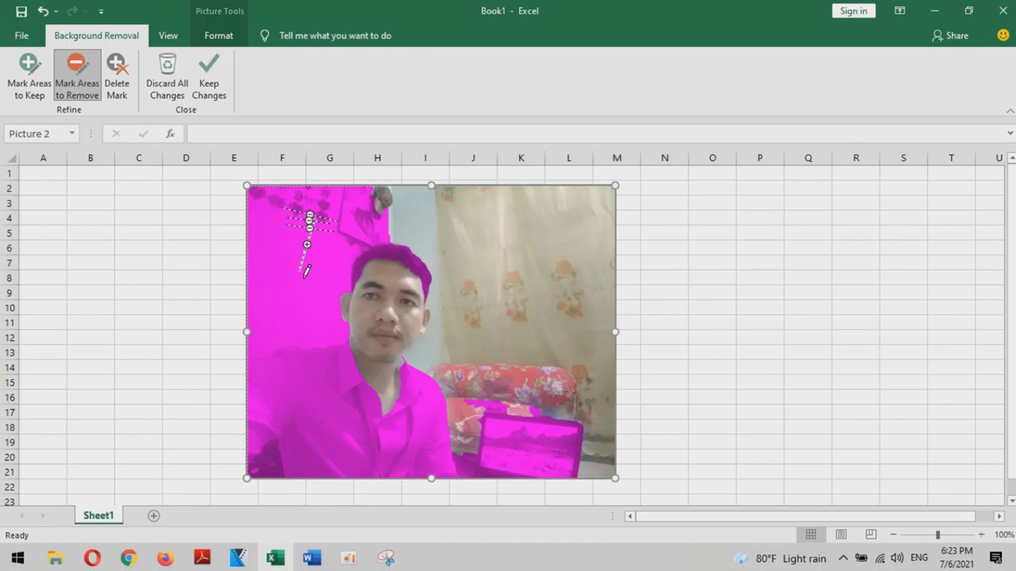
Draw removal strokes across the right-hand curtain, from the top down to the lower-right corner
{"action": "left_click_drag", "start_coordinate": [412, 210], "coordinate": [519, 286]}
{"action": "left_click_drag", "start_coordinate": [414, 213], "coordinate": [601, 231]}
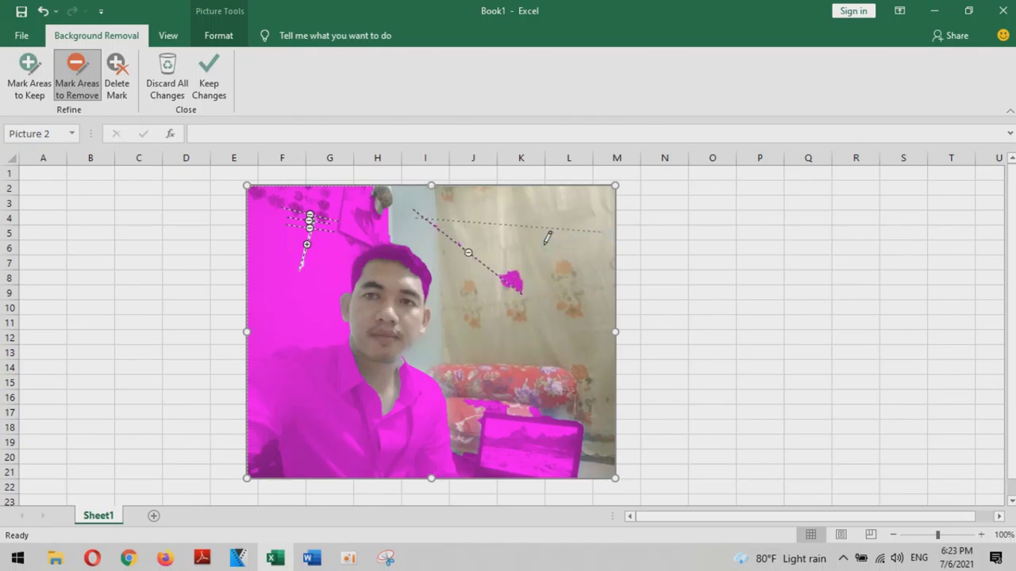
{"action": "left_click_drag", "start_coordinate": [508, 225], "coordinate": [611, 465]}
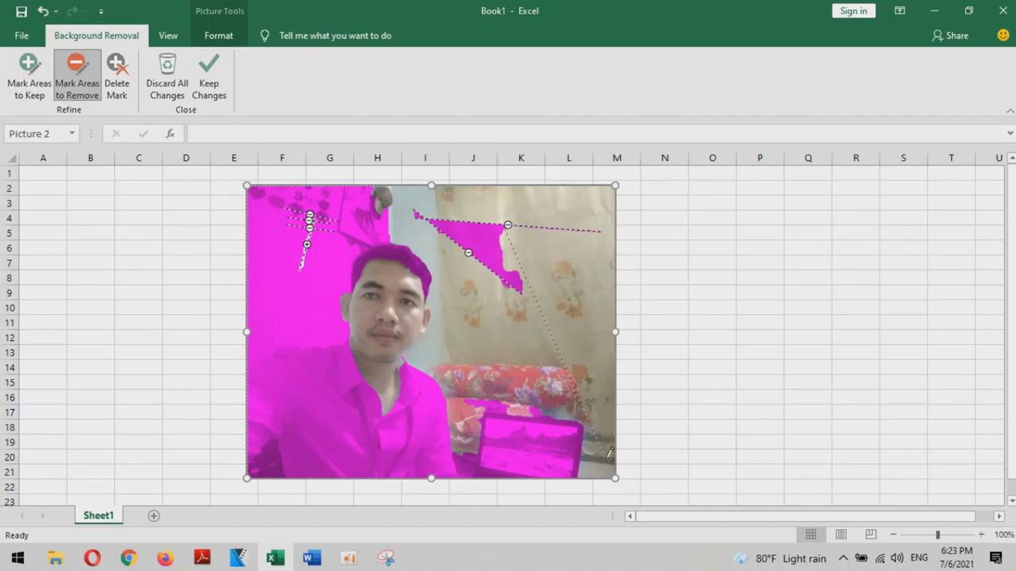
{"action": "left_click_drag", "start_coordinate": [611, 465], "coordinate": [609, 468]}
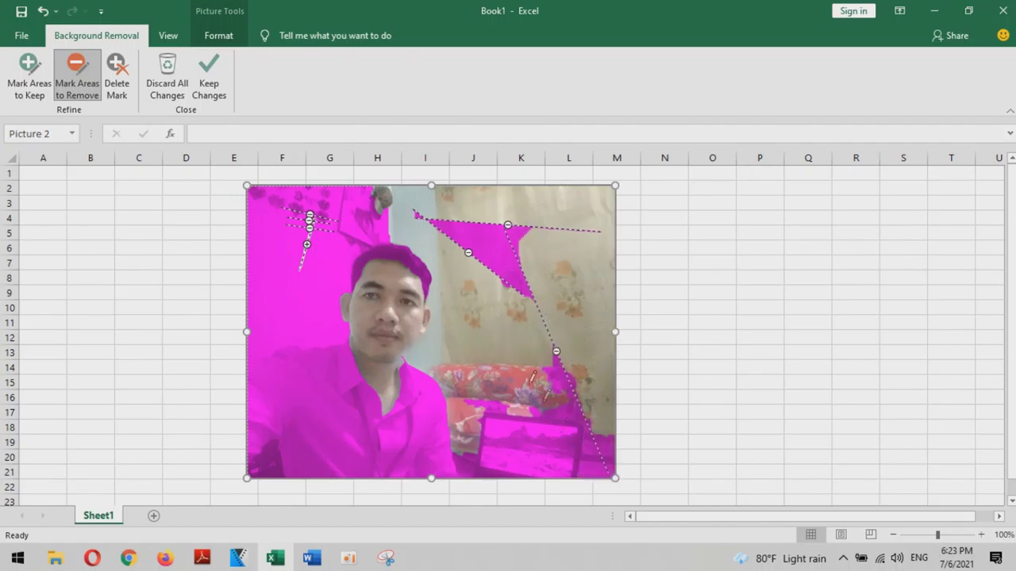
{"action": "left_click_drag", "start_coordinate": [472, 305], "coordinate": [541, 413]}
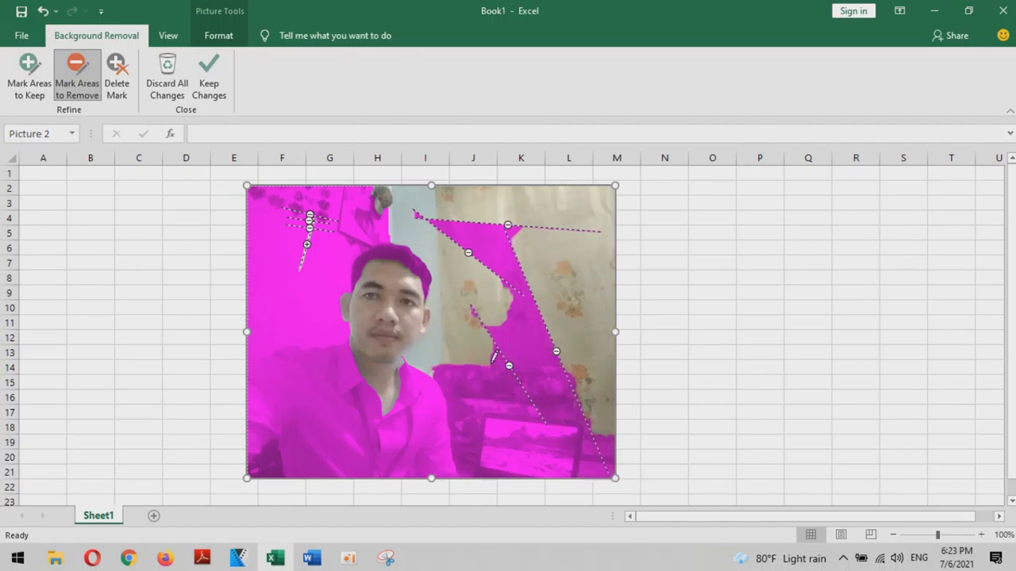
{"action": "left_click_drag", "start_coordinate": [450, 277], "coordinate": [500, 400]}
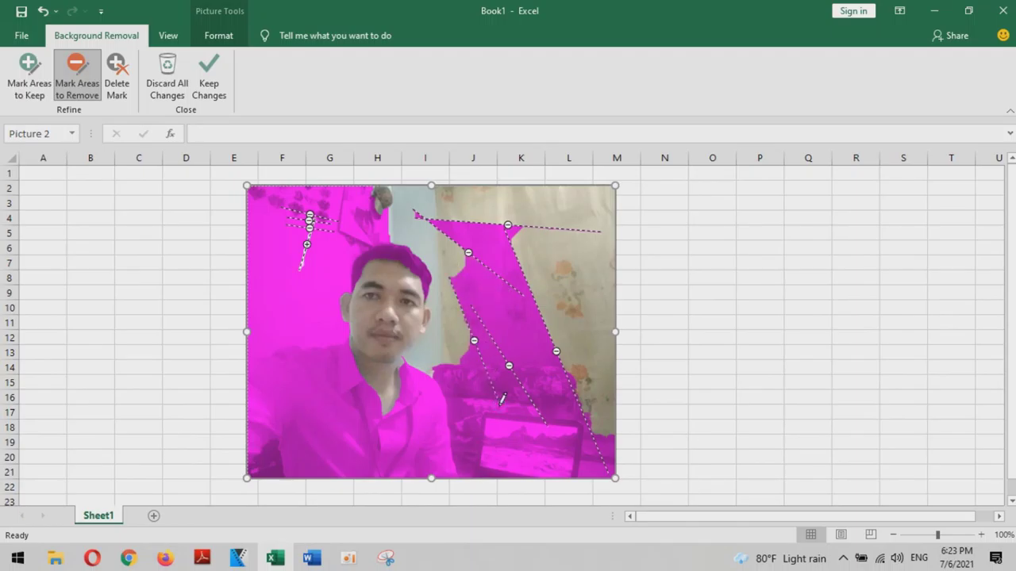
{"action": "left_click_drag", "start_coordinate": [544, 254], "coordinate": [603, 354]}
{"action": "left_click_drag", "start_coordinate": [569, 232], "coordinate": [612, 354]}
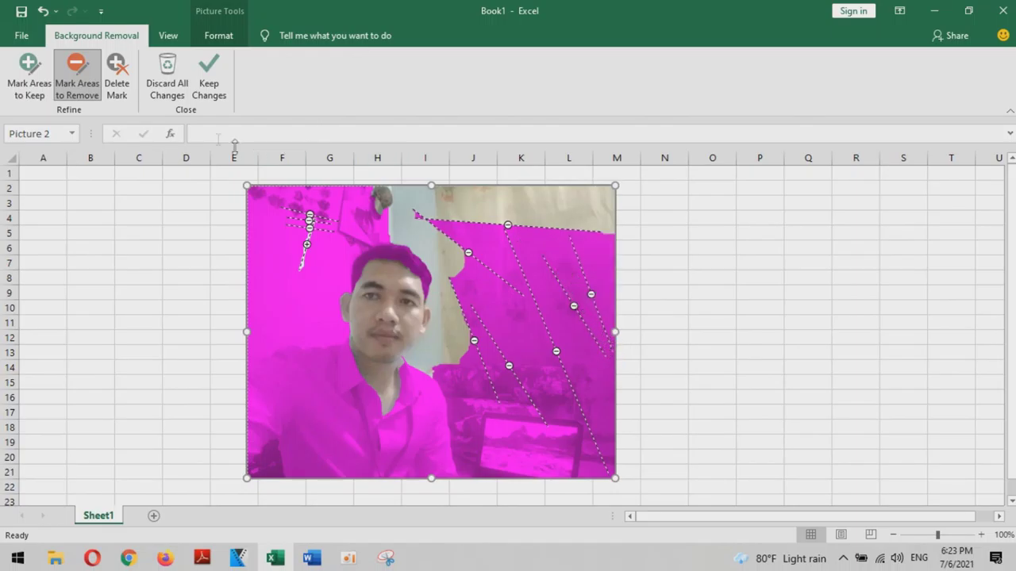
{"action": "left_click", "coordinate": [117, 73]}
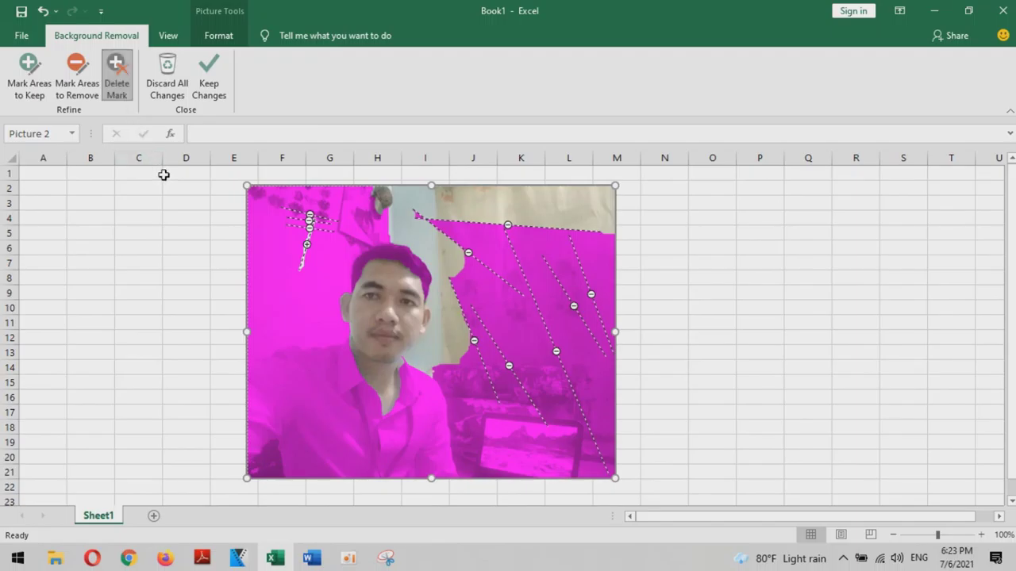
Keep the background removal result, leaving the face and some wall, then reopen Remove Background
{"action": "left_click", "coordinate": [117, 89]}
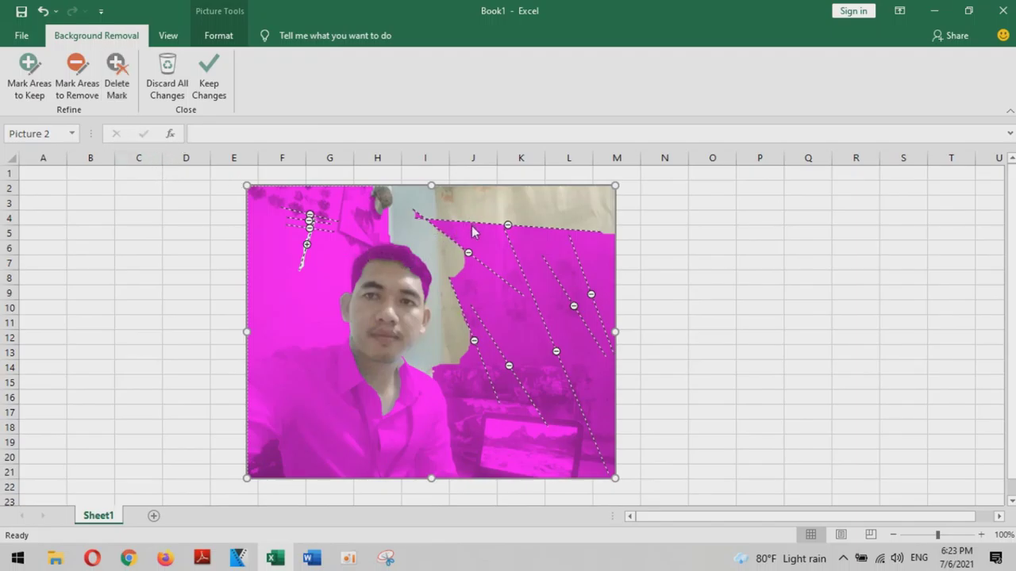
{"action": "left_click", "coordinate": [205, 89]}
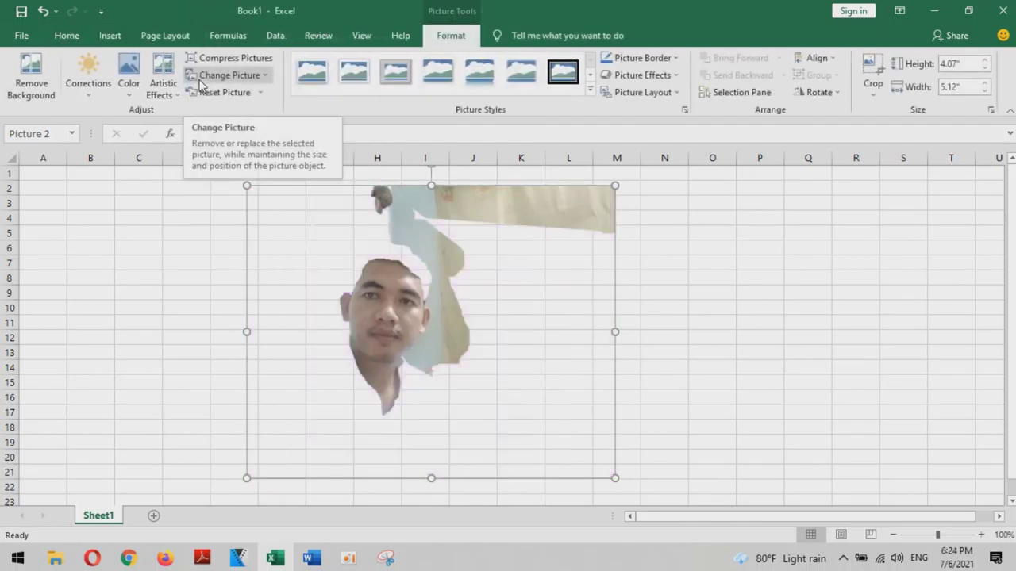
{"action": "left_click", "coordinate": [31, 75]}
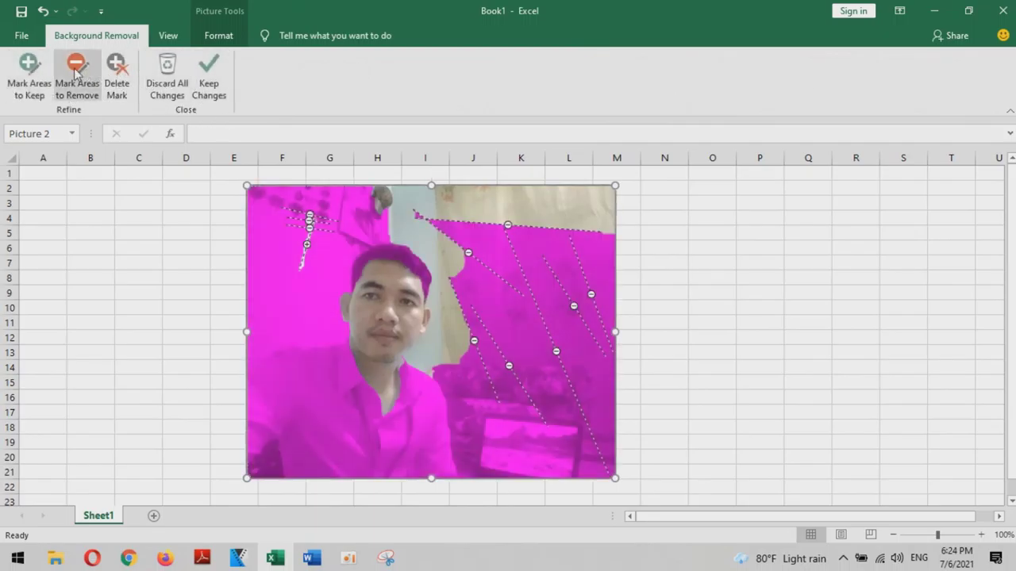
Mark the beige wall right of the face, above it and left of the head for removal
{"action": "left_click", "coordinate": [29, 70]}
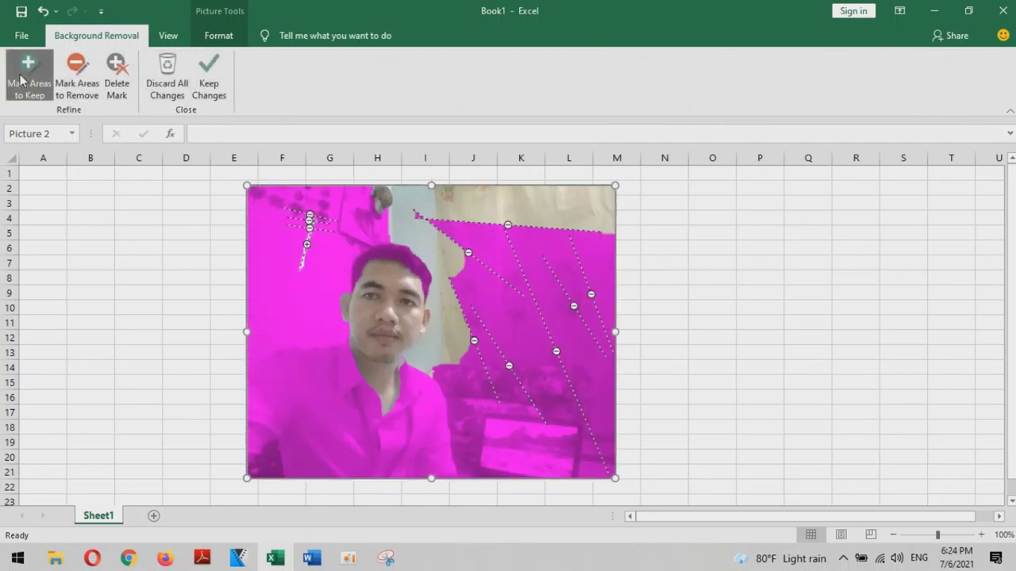
{"action": "left_click", "coordinate": [74, 79]}
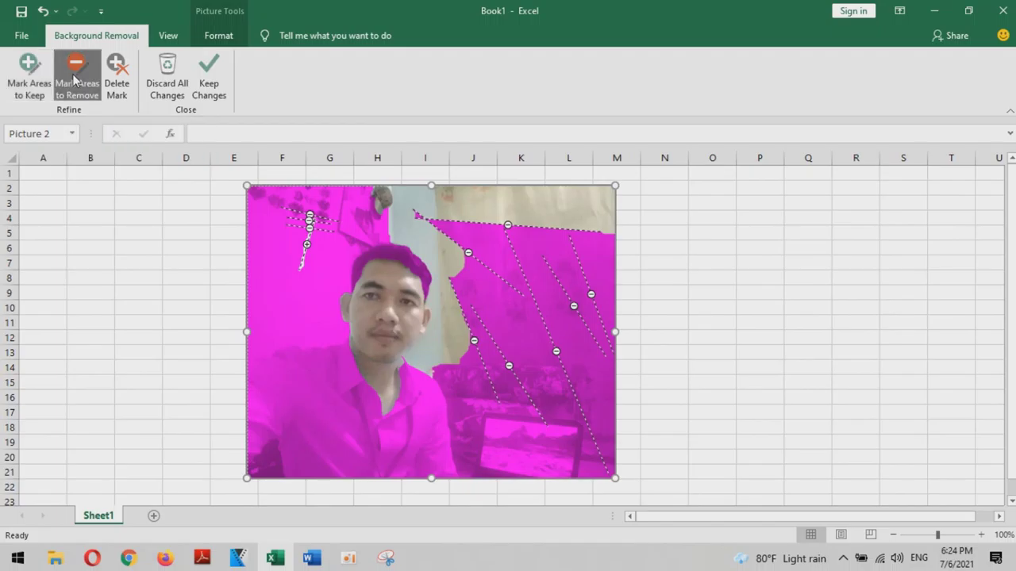
{"action": "left_click_drag", "start_coordinate": [427, 229], "coordinate": [460, 280]}
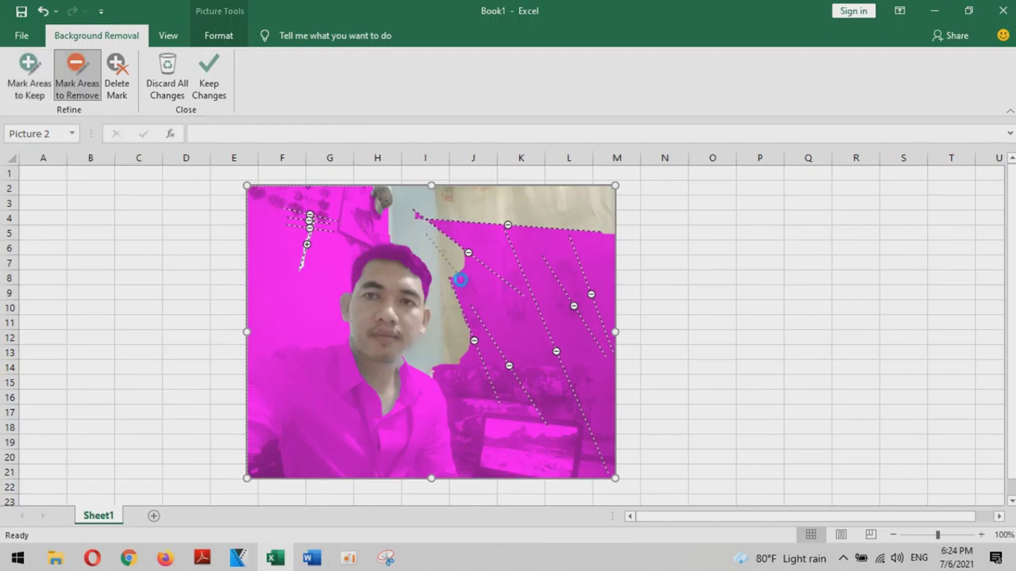
{"action": "left_click_drag", "start_coordinate": [379, 193], "coordinate": [470, 262]}
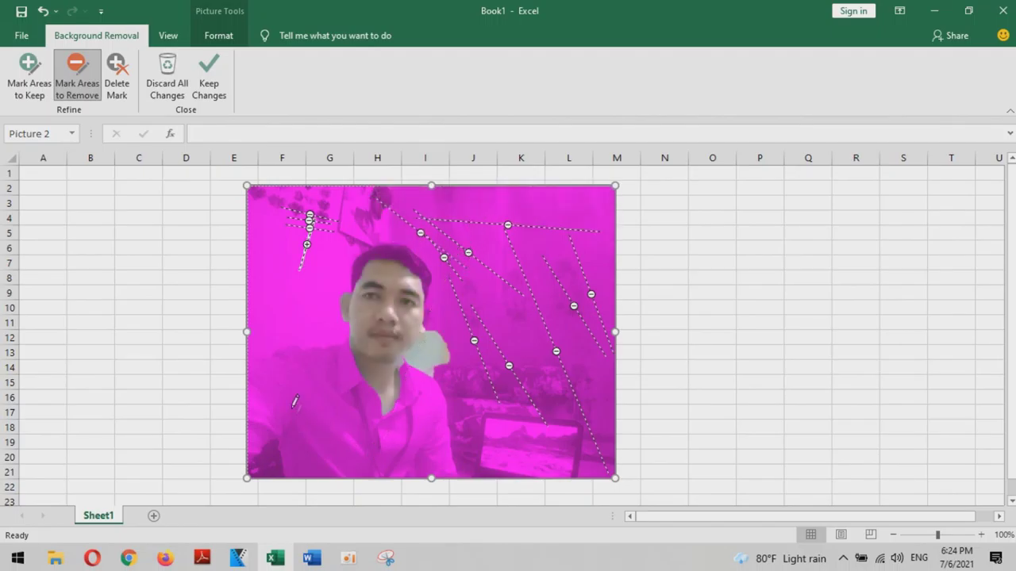
{"action": "left_click_drag", "start_coordinate": [256, 346], "coordinate": [292, 324]}
{"action": "left_click_drag", "start_coordinate": [284, 332], "coordinate": [346, 258]}
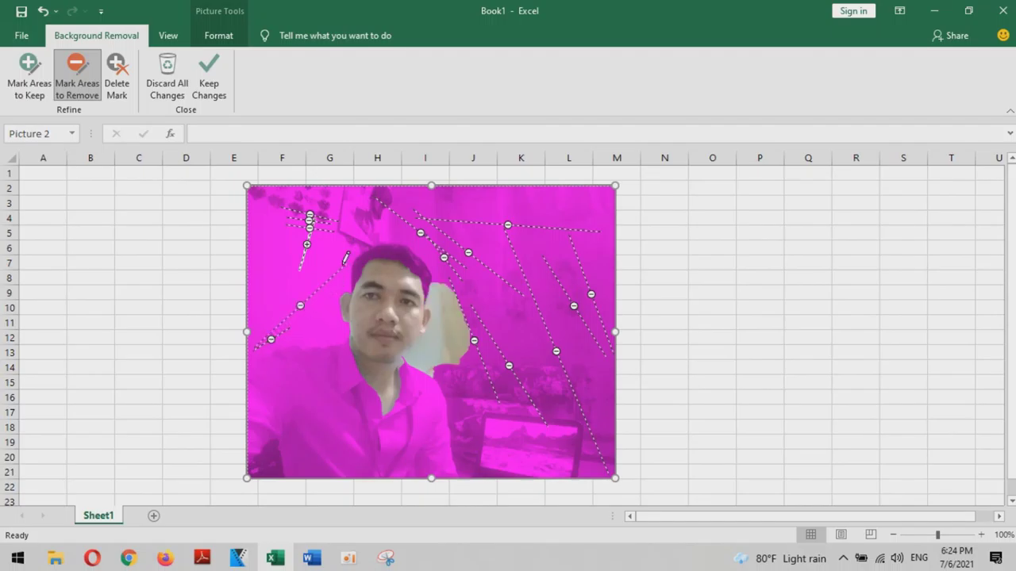
{"action": "left_click_drag", "start_coordinate": [455, 367], "coordinate": [500, 476]}
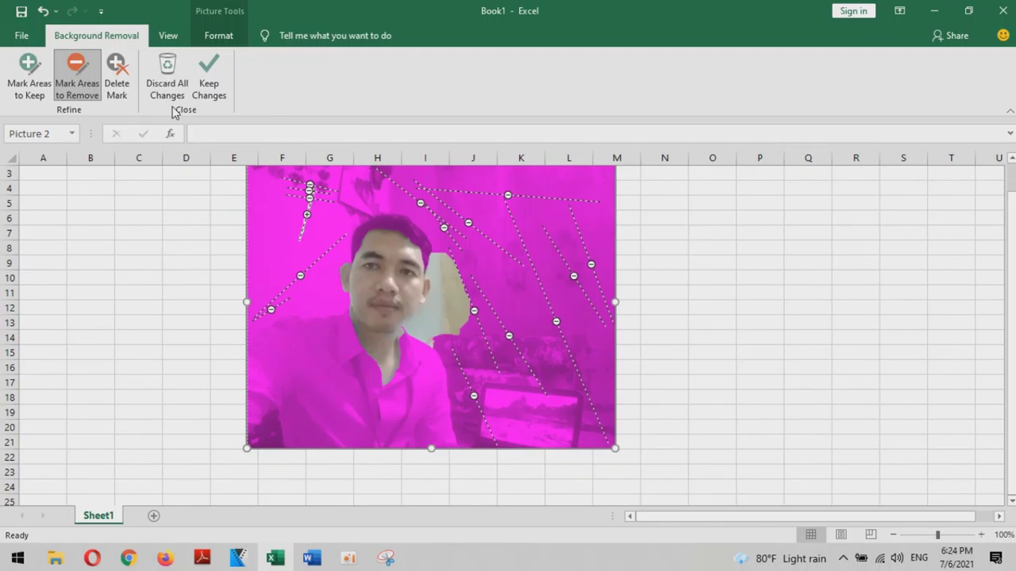
Mark the top-right wall and the beige patches beside the neck for removal
{"action": "scroll", "coordinate": [204, 274], "scroll_direction": "up", "scroll_amount": 1}
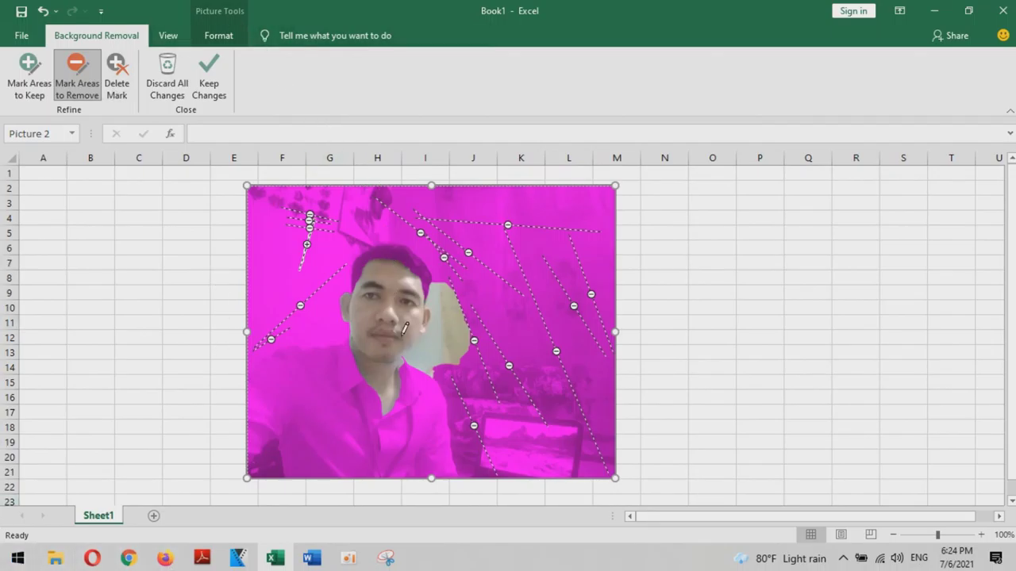
{"action": "mouse_move", "coordinate": [526, 203]}
{"action": "left_mouse_down"}
{"action": "mouse_move", "coordinate": [617, 226]}
{"action": "mouse_move", "coordinate": [578, 236]}
{"action": "left_mouse_up"}
{"action": "left_click_drag", "start_coordinate": [441, 279], "coordinate": [465, 370]}
{"action": "left_click_drag", "start_coordinate": [430, 337], "coordinate": [437, 363]}
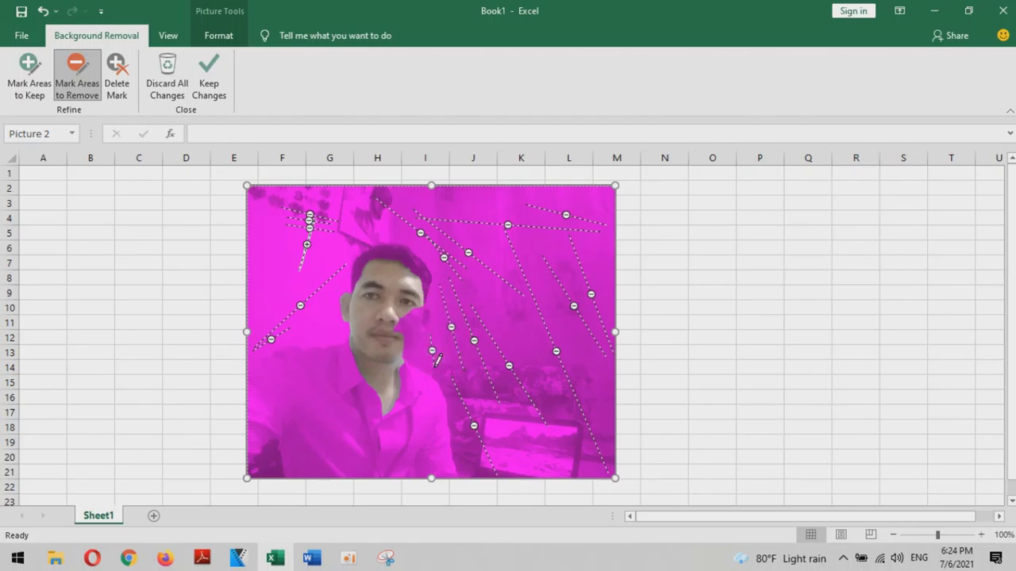
{"action": "left_click", "coordinate": [28, 75]}
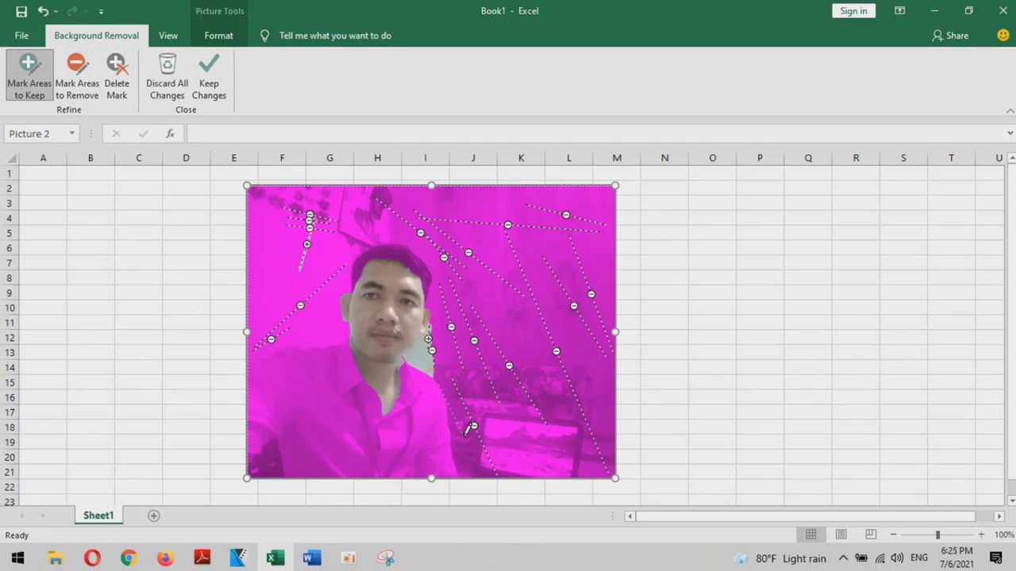
Add keep strokes beside the face and shoulder, around the head, the lower-left corner and shirt
{"action": "left_click_drag", "start_coordinate": [467, 428], "coordinate": [471, 429]}
{"action": "left_click_drag", "start_coordinate": [442, 364], "coordinate": [463, 394]}
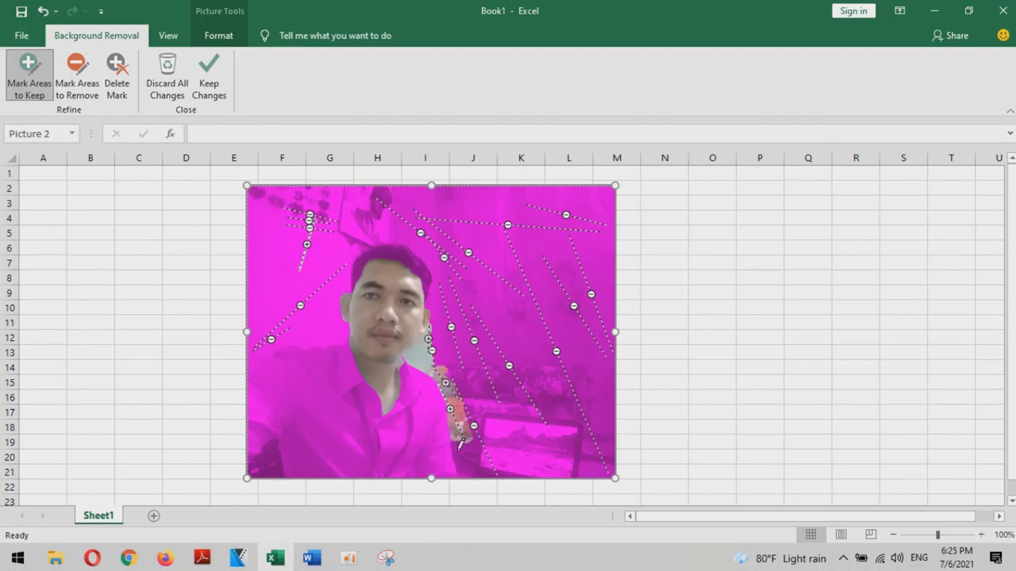
{"action": "left_click_drag", "start_coordinate": [452, 439], "coordinate": [477, 486]}
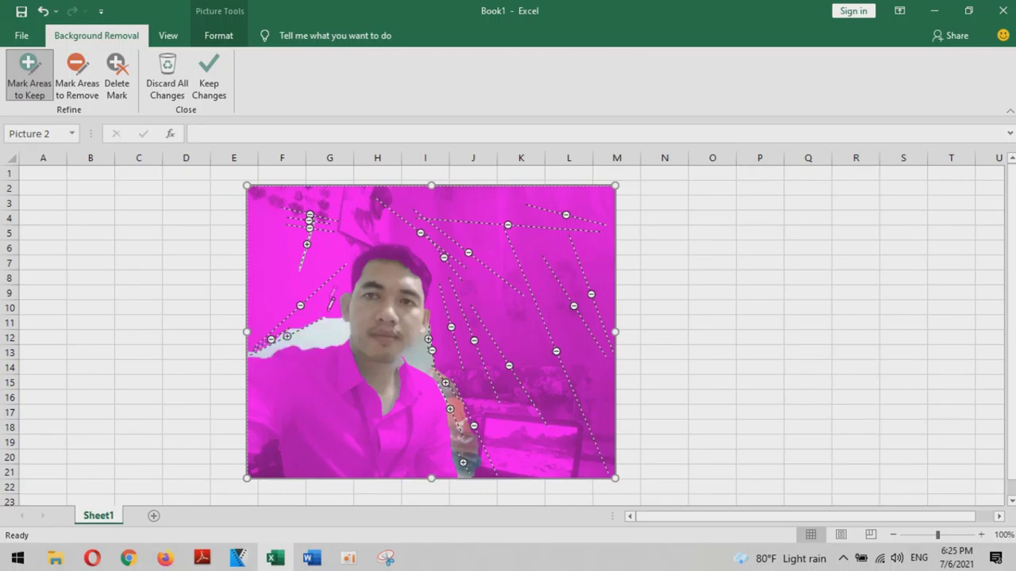
{"action": "left_click_drag", "start_coordinate": [337, 286], "coordinate": [323, 316]}
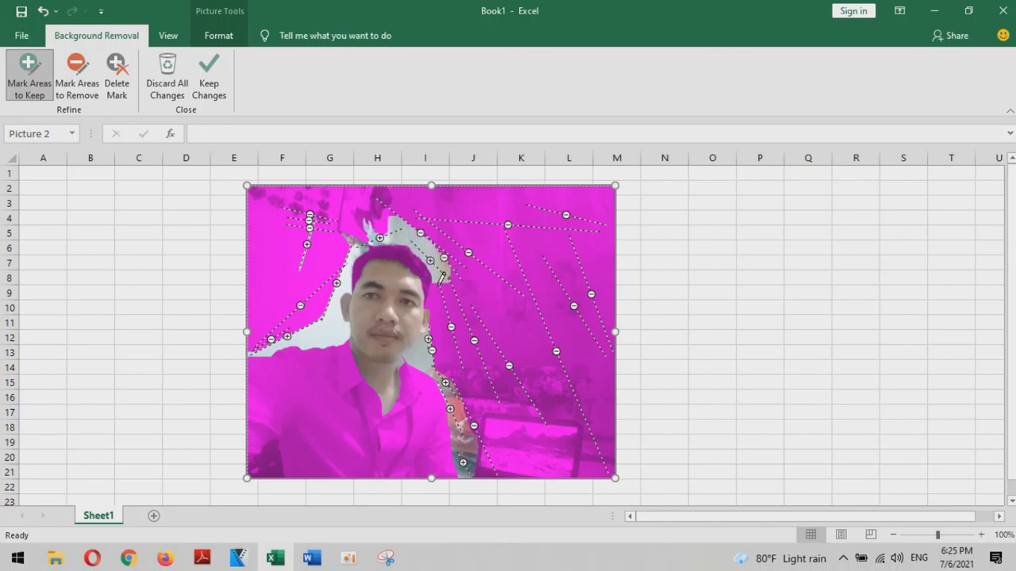
{"action": "left_click_drag", "start_coordinate": [441, 276], "coordinate": [441, 324]}
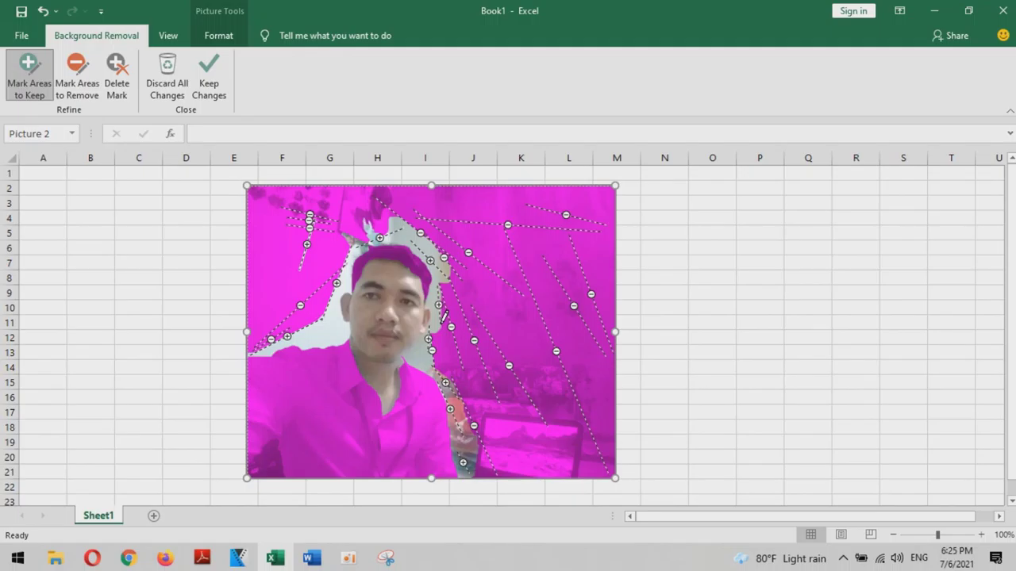
{"action": "left_click_drag", "start_coordinate": [439, 340], "coordinate": [451, 389]}
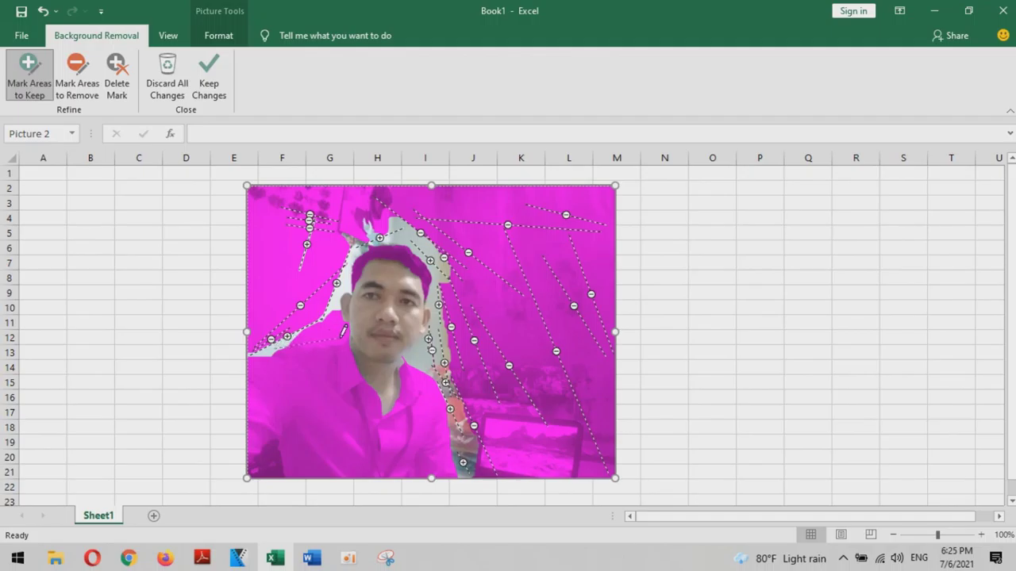
{"action": "left_click_drag", "start_coordinate": [341, 339], "coordinate": [343, 338]}
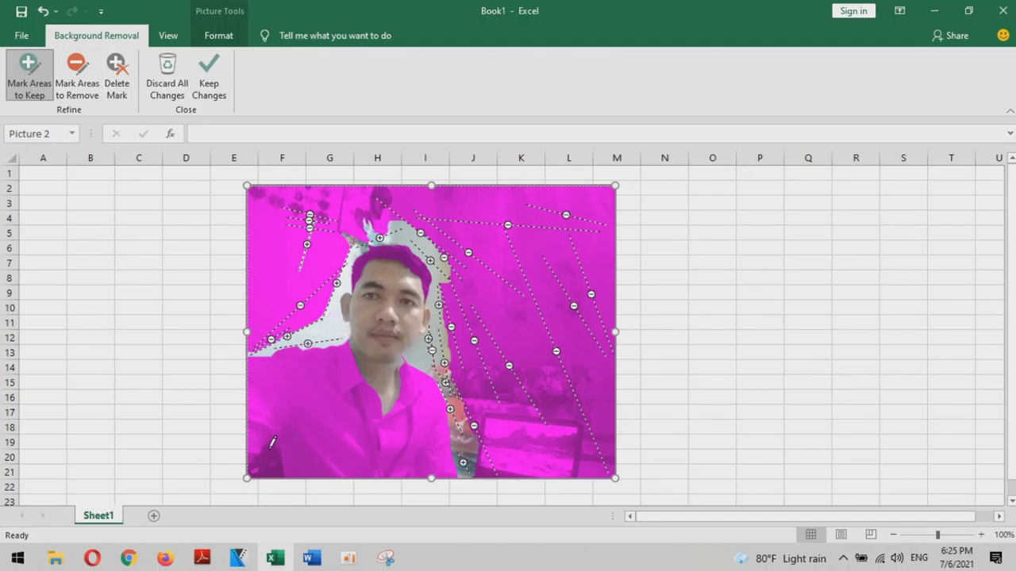
{"action": "left_click_drag", "start_coordinate": [272, 440], "coordinate": [269, 485]}
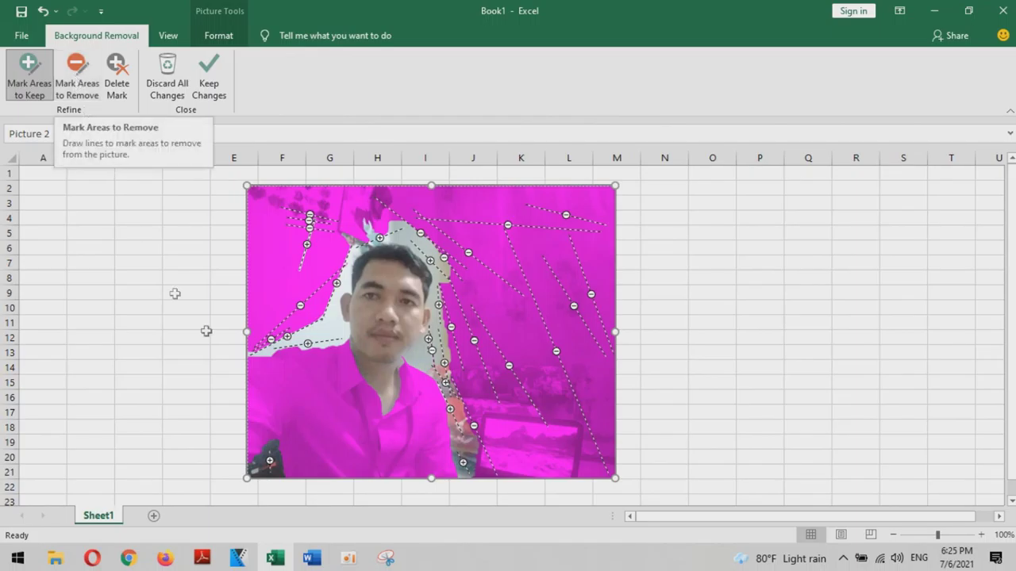
{"action": "left_click_drag", "start_coordinate": [378, 454], "coordinate": [375, 451]}
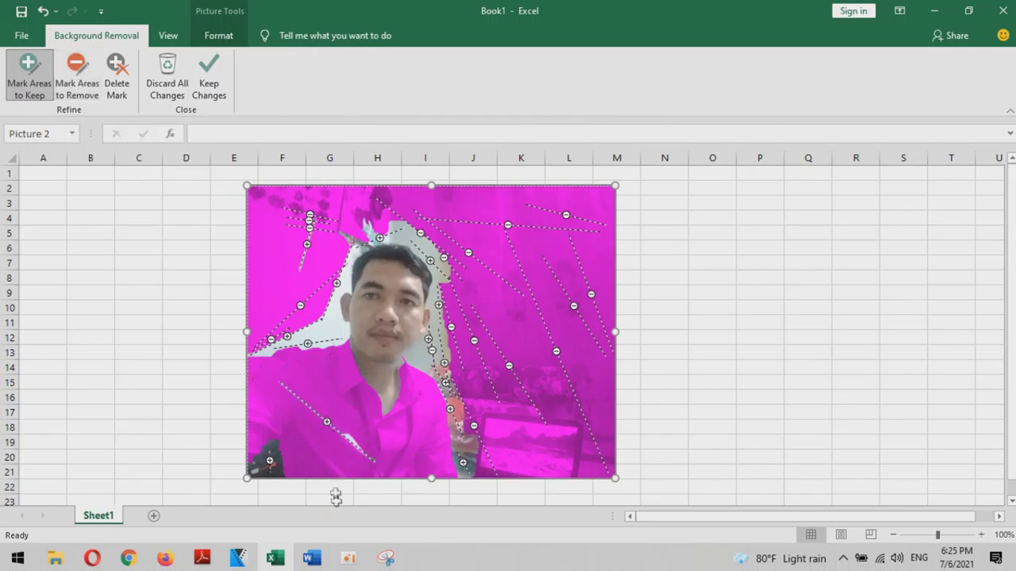
Mark the whole shirt down to the photo's bottom and the hair above the forehead to keep
{"action": "left_click_drag", "start_coordinate": [335, 365], "coordinate": [354, 468]}
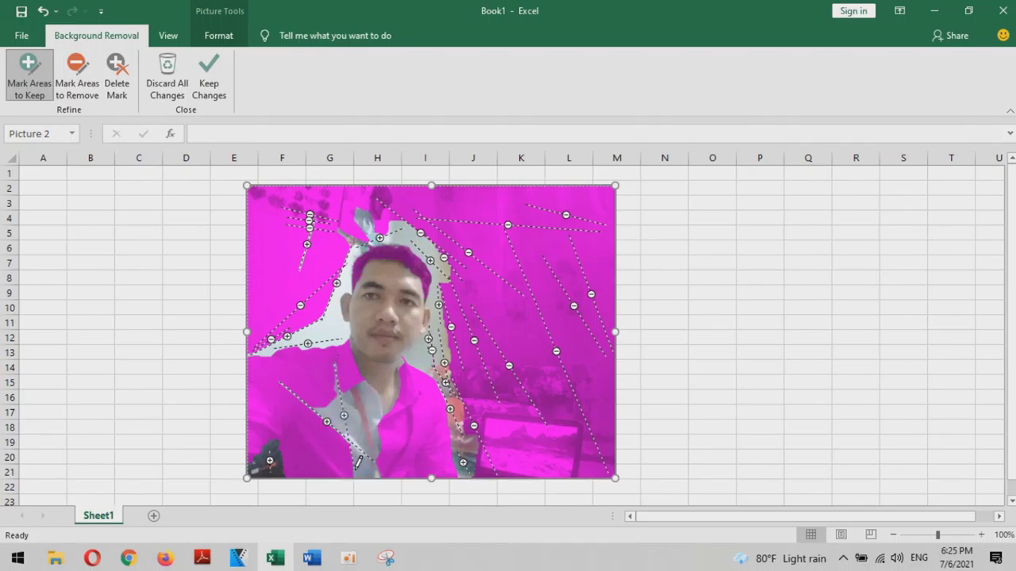
{"action": "left_click_drag", "start_coordinate": [339, 347], "coordinate": [303, 468]}
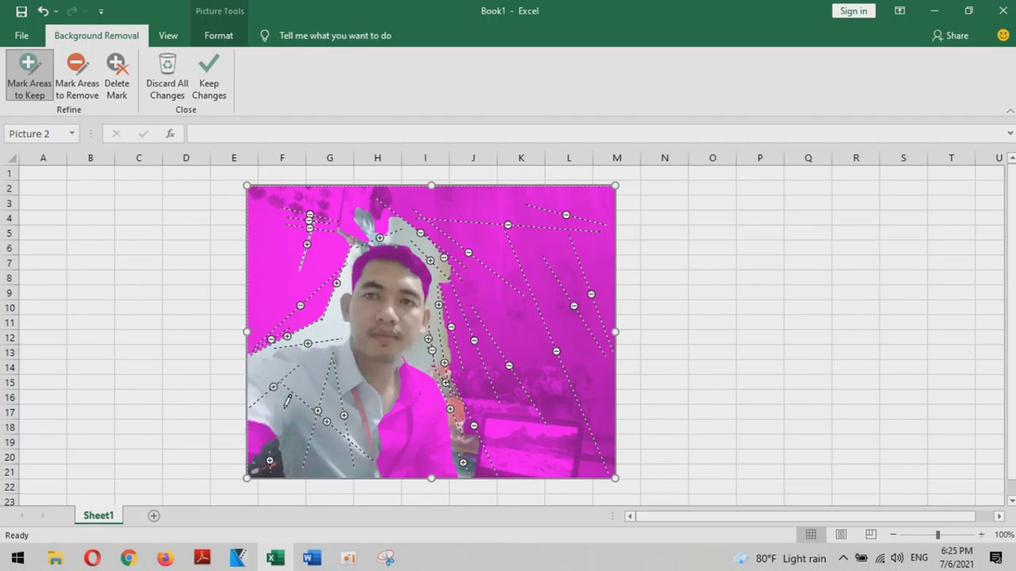
{"action": "left_click_drag", "start_coordinate": [272, 419], "coordinate": [254, 466]}
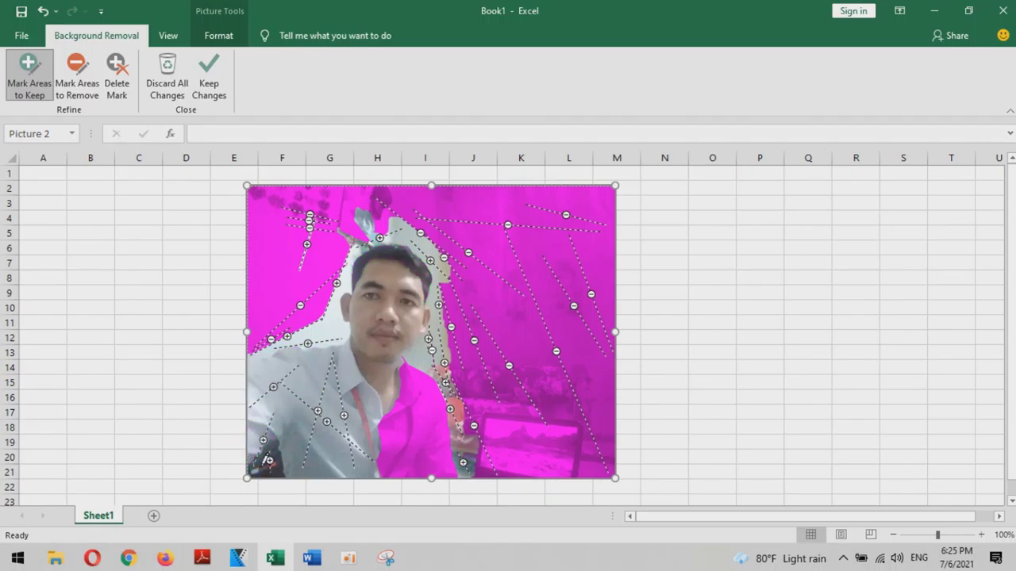
{"action": "left_click_drag", "start_coordinate": [407, 395], "coordinate": [405, 475]}
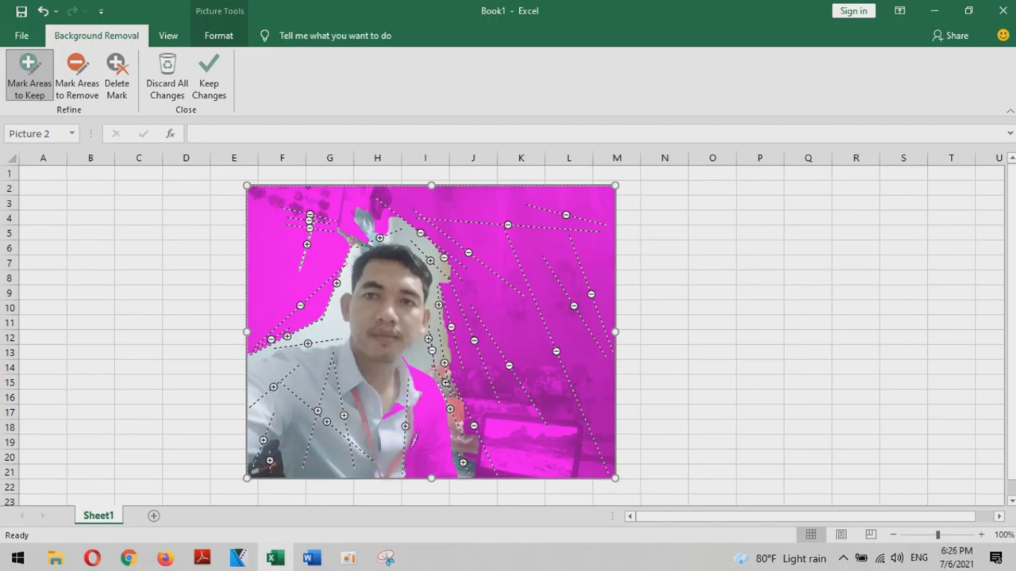
{"action": "left_click_drag", "start_coordinate": [401, 406], "coordinate": [395, 437]}
{"action": "left_click", "coordinate": [393, 429]}
{"action": "left_click_drag", "start_coordinate": [421, 367], "coordinate": [450, 487]}
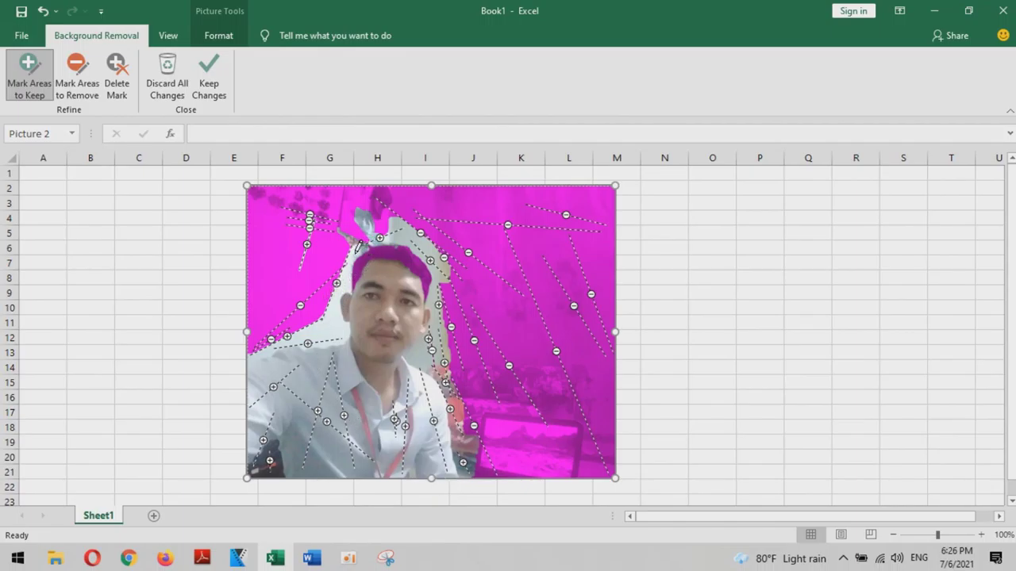
{"action": "left_click_drag", "start_coordinate": [379, 240], "coordinate": [368, 248]}
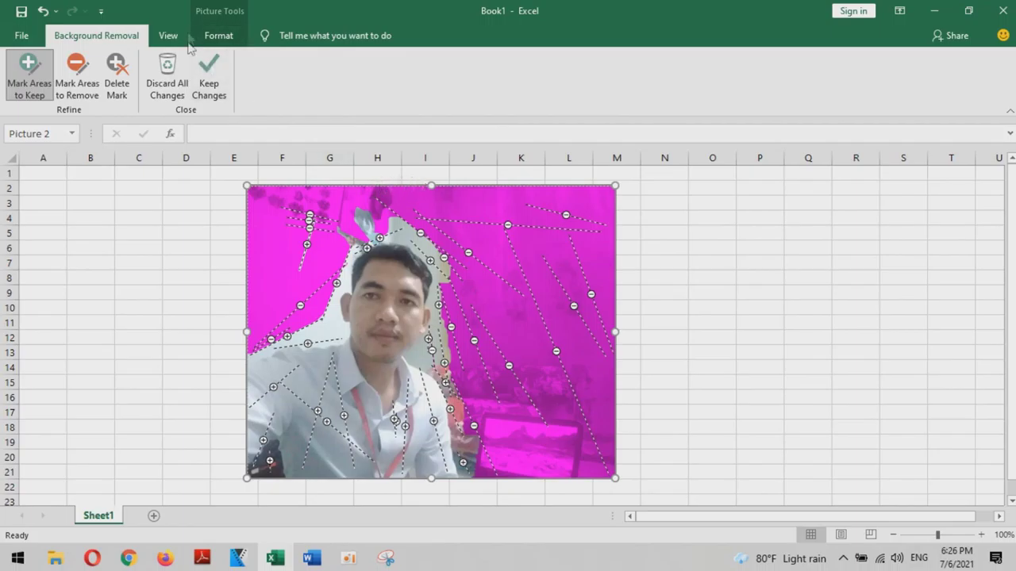
Keep the removal changes, then reselect the photo and reopen Remove Background
{"action": "left_click", "coordinate": [149, 207]}
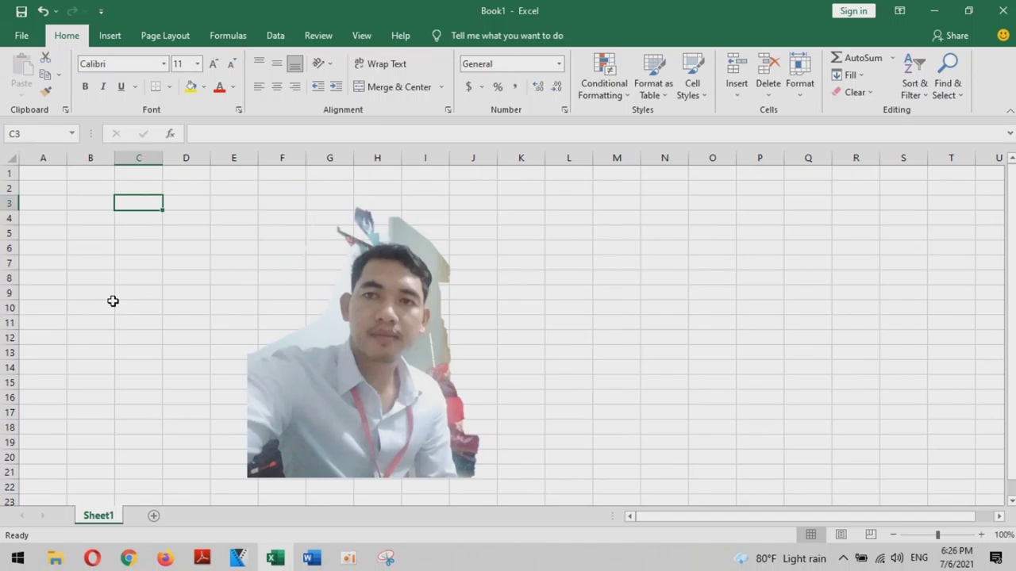
{"action": "left_click", "coordinate": [349, 425]}
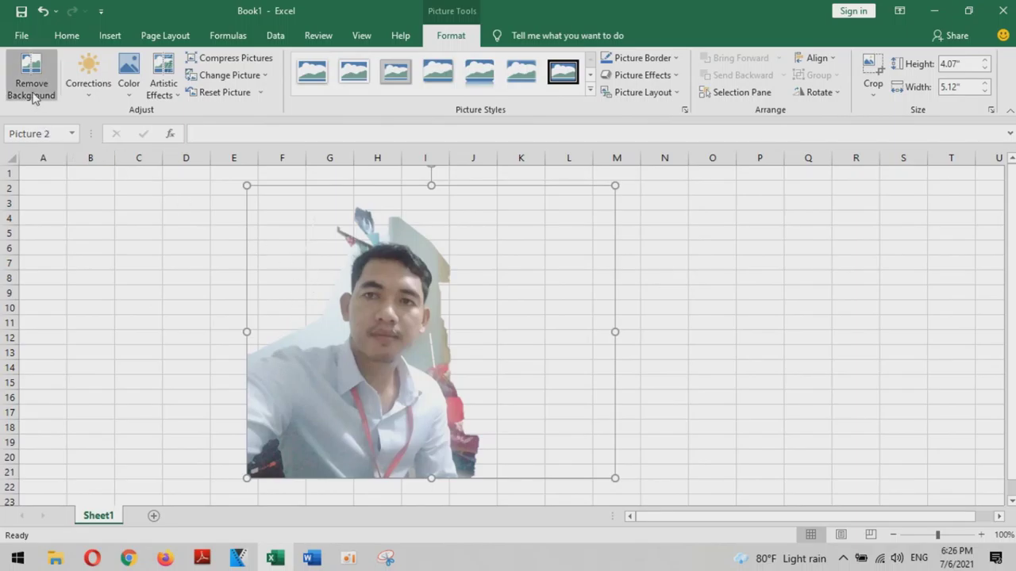
{"action": "left_click", "coordinate": [31, 85]}
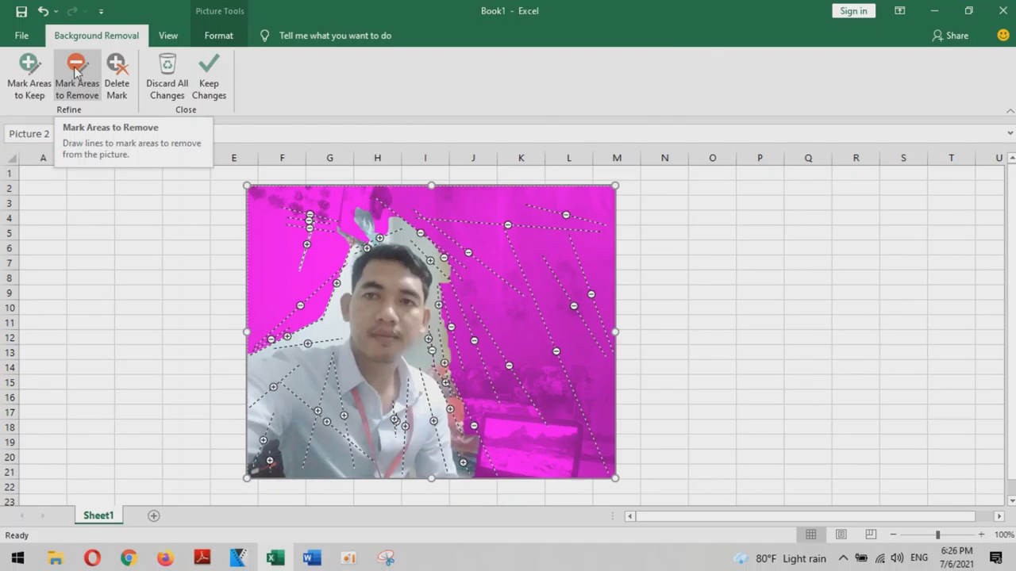
Mark the area left of the face for removal, then mark the hair, shoulder and beside the head to keep
{"action": "left_click", "coordinate": [77, 71]}
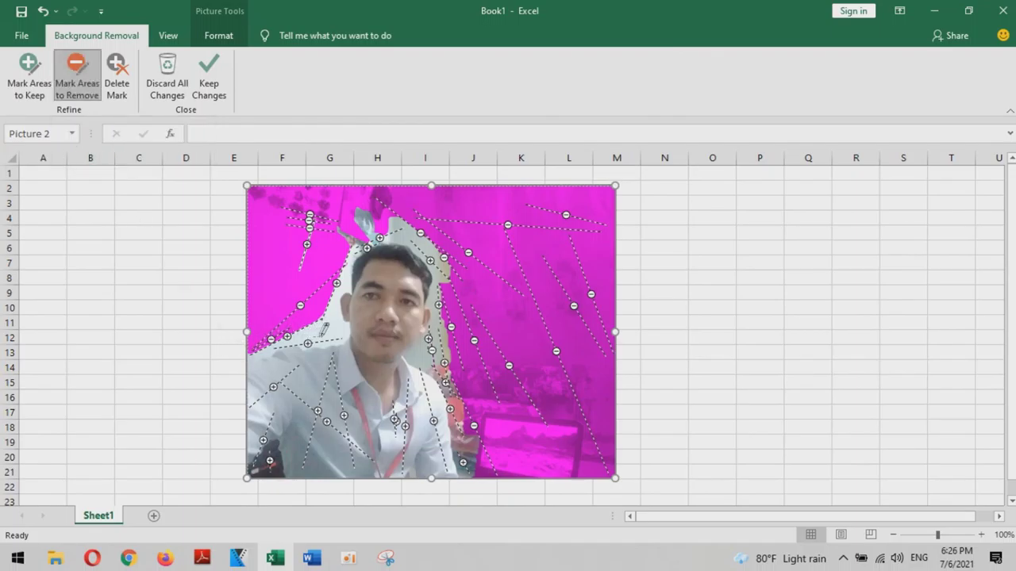
{"action": "left_click", "coordinate": [327, 336]}
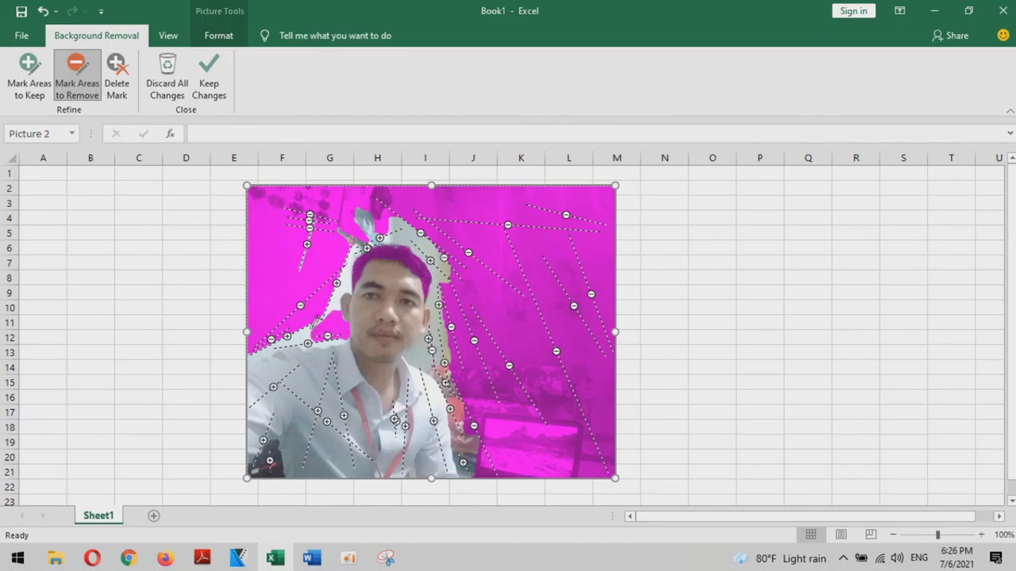
{"action": "left_click", "coordinate": [31, 83]}
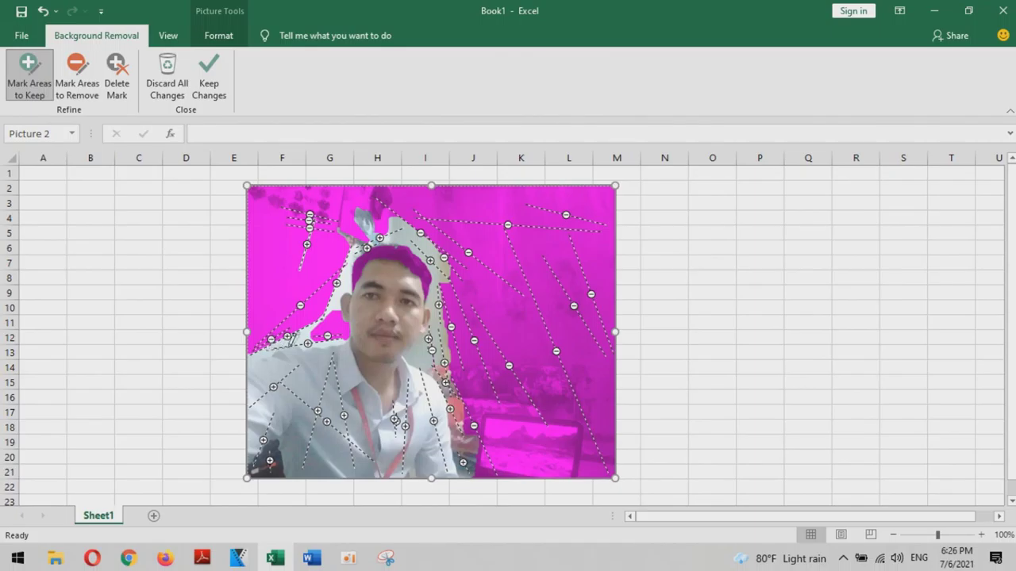
{"action": "left_click", "coordinate": [327, 333]}
{"action": "left_click_drag", "start_coordinate": [339, 319], "coordinate": [336, 333]}
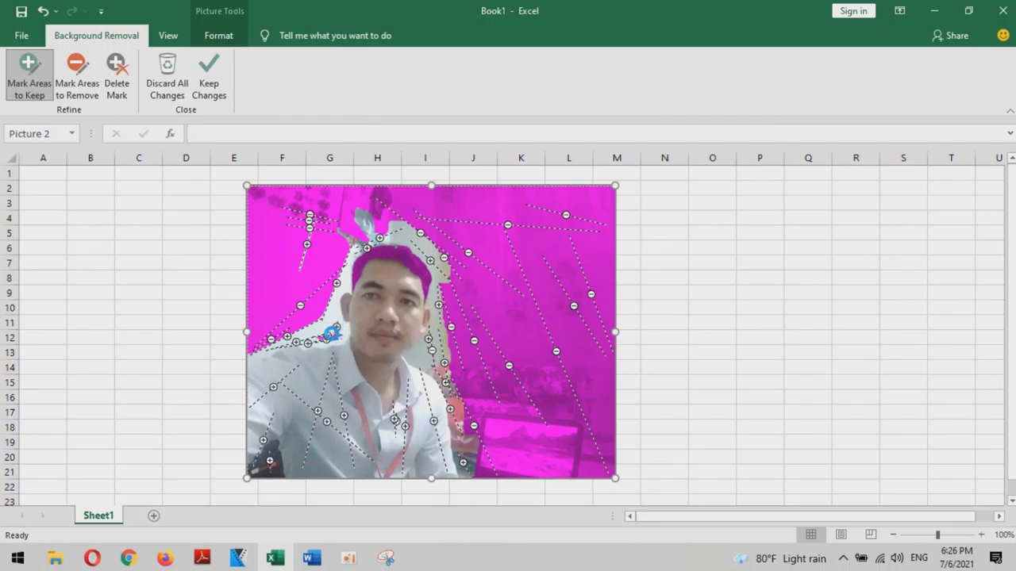
{"action": "left_click", "coordinate": [339, 327]}
{"action": "left_click", "coordinate": [408, 224]}
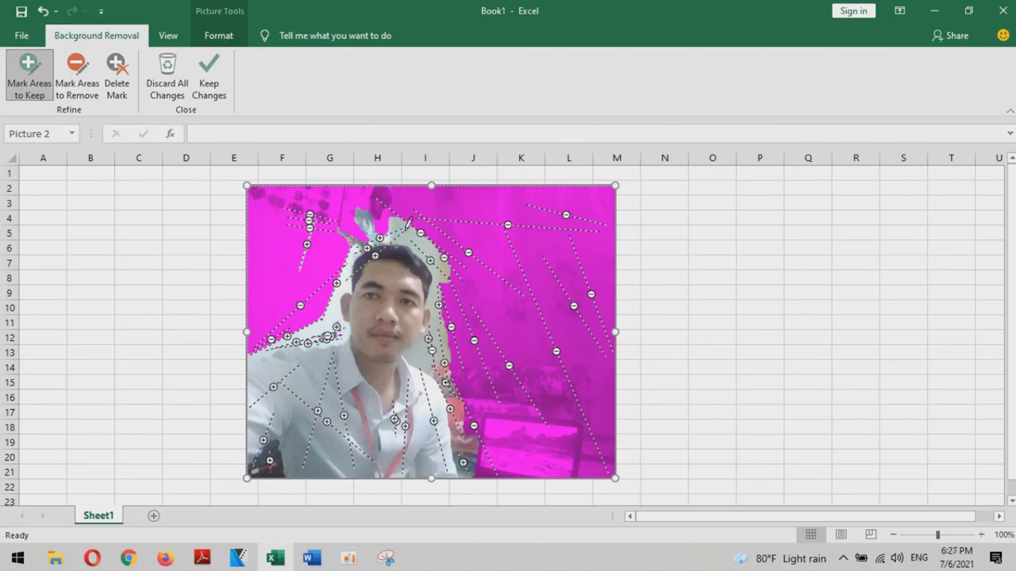
Mark the background near the left shoulder, along the hair edge and beside the shirt for removal
{"action": "left_click", "coordinate": [77, 87]}
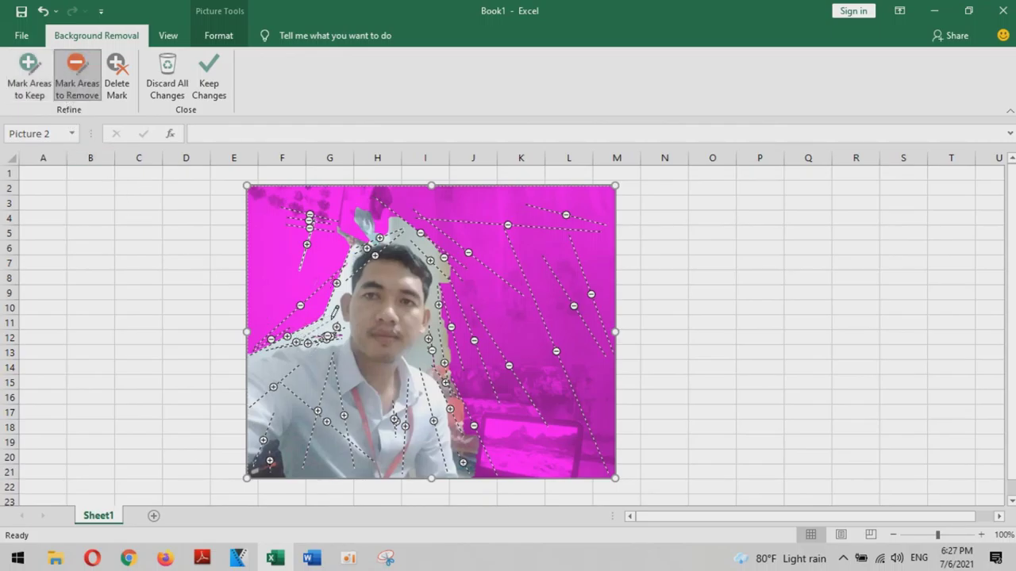
{"action": "left_click_drag", "start_coordinate": [300, 331], "coordinate": [324, 306]}
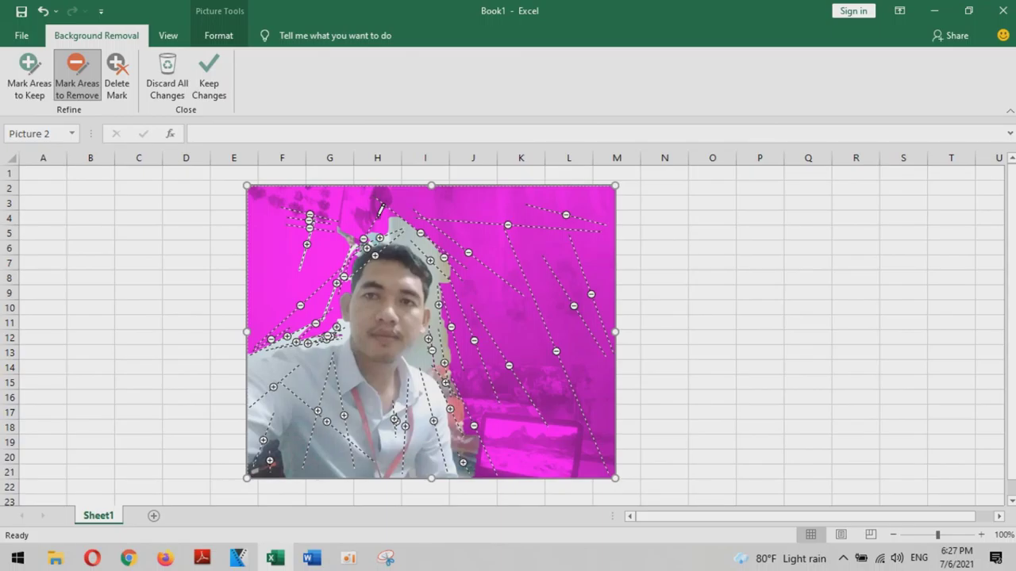
{"action": "left_click_drag", "start_coordinate": [363, 243], "coordinate": [392, 225]}
{"action": "left_click_drag", "start_coordinate": [392, 226], "coordinate": [434, 242]}
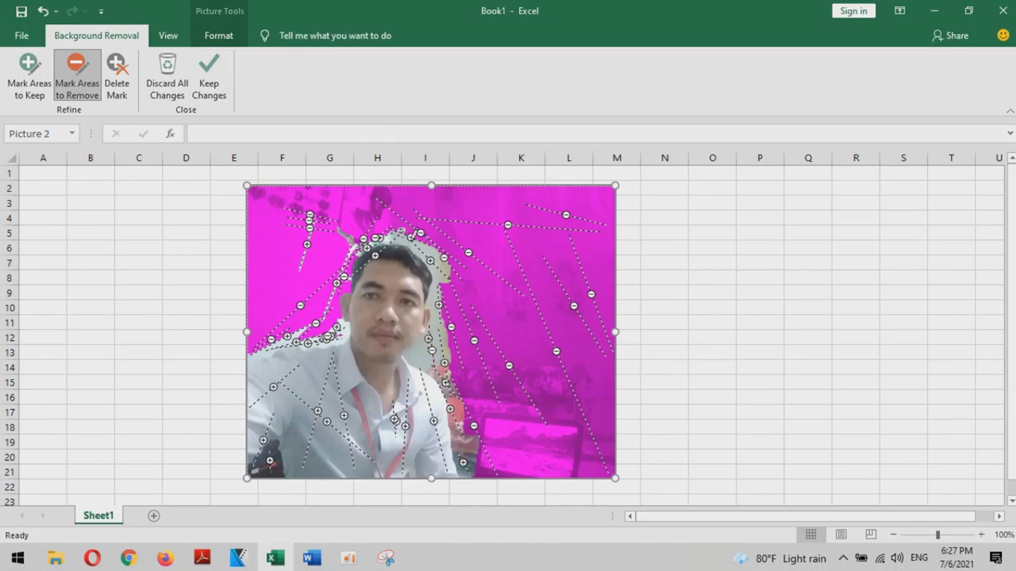
{"action": "left_click_drag", "start_coordinate": [460, 257], "coordinate": [468, 265]}
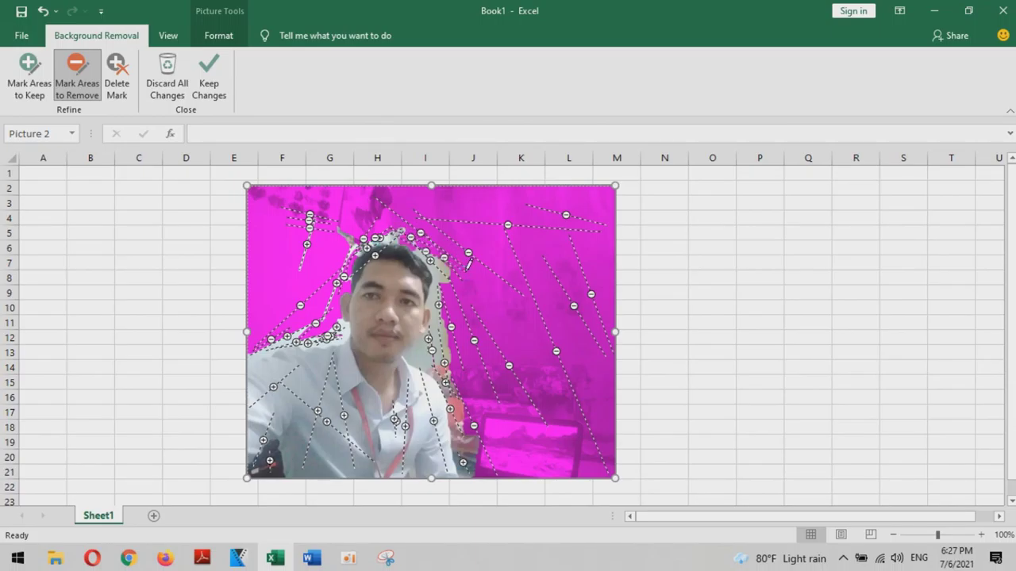
{"action": "left_click_drag", "start_coordinate": [432, 258], "coordinate": [449, 280]}
{"action": "left_click_drag", "start_coordinate": [411, 236], "coordinate": [414, 229]}
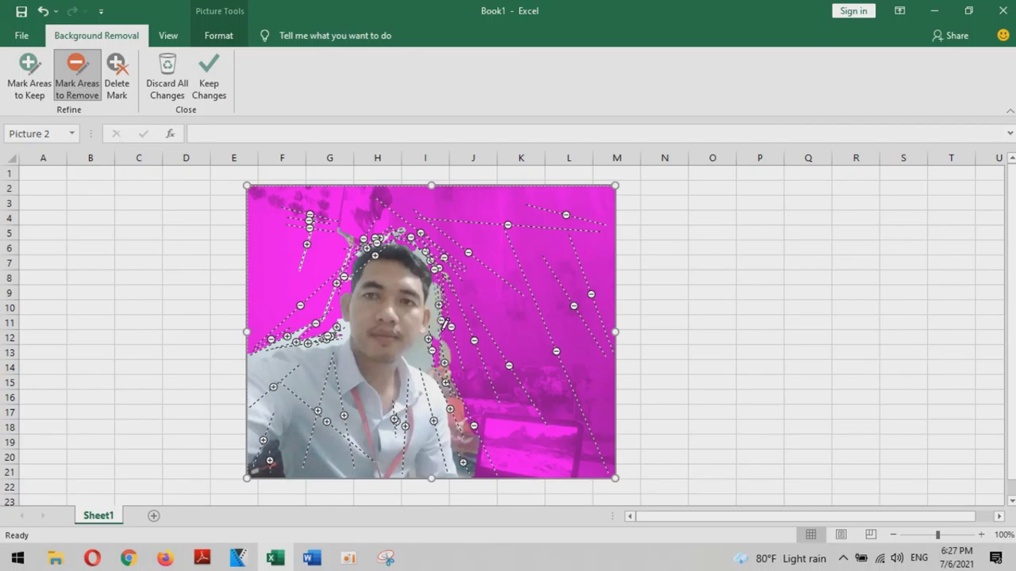
{"action": "left_click_drag", "start_coordinate": [436, 284], "coordinate": [432, 350]}
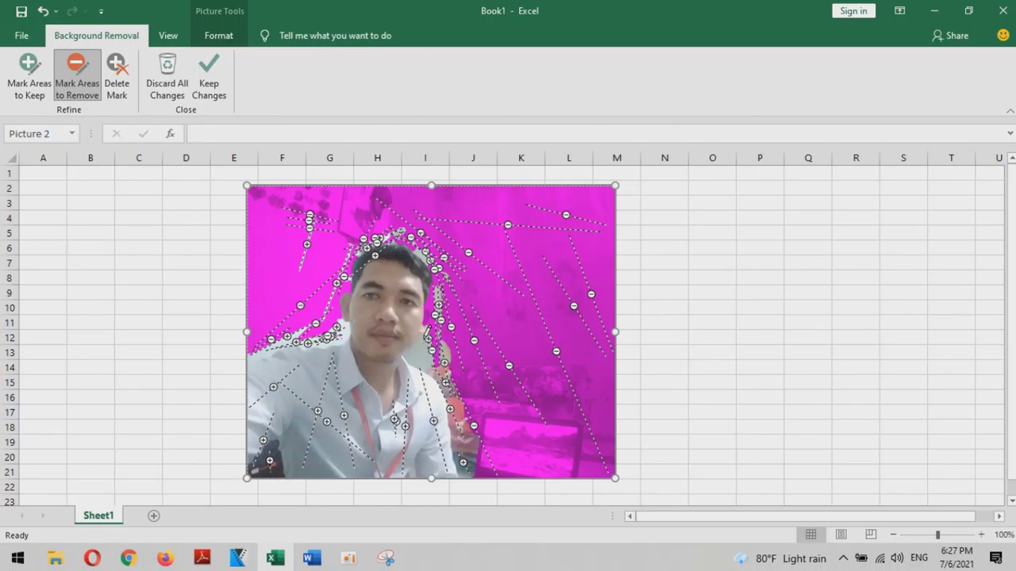
{"action": "left_click_drag", "start_coordinate": [419, 346], "coordinate": [422, 361]}
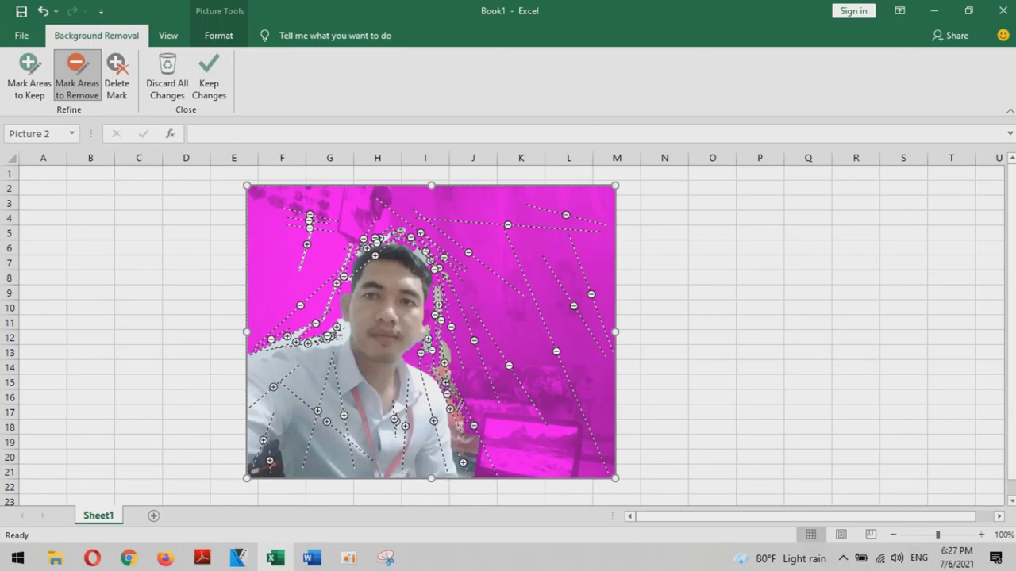
Mark the lower background, the upper-left edge and the remaining hair-edge background for removal
{"action": "scroll", "coordinate": [481, 487], "scroll_direction": "down", "scroll_amount": 2}
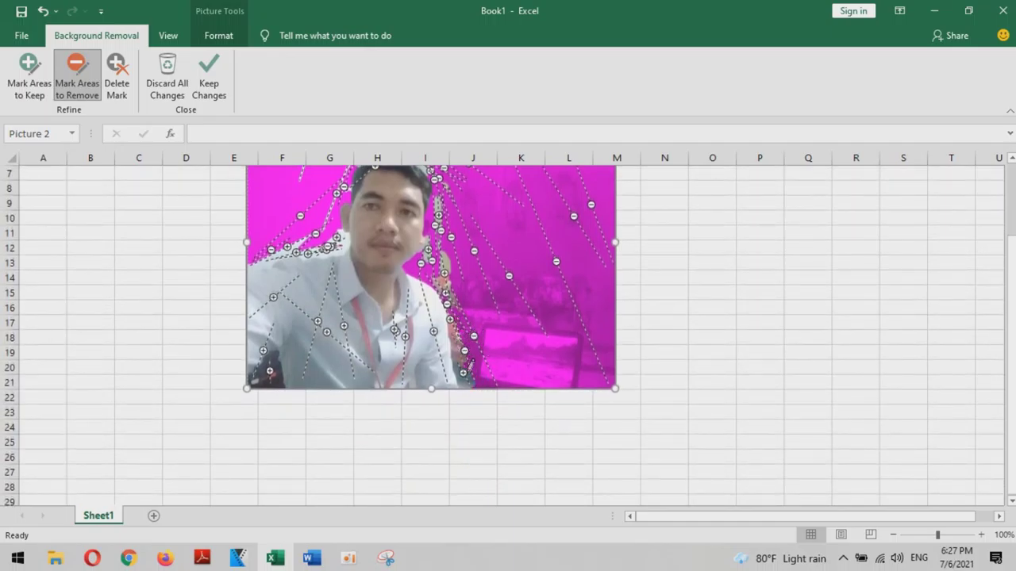
{"action": "left_click", "coordinate": [469, 389]}
{"action": "left_click", "coordinate": [460, 360]}
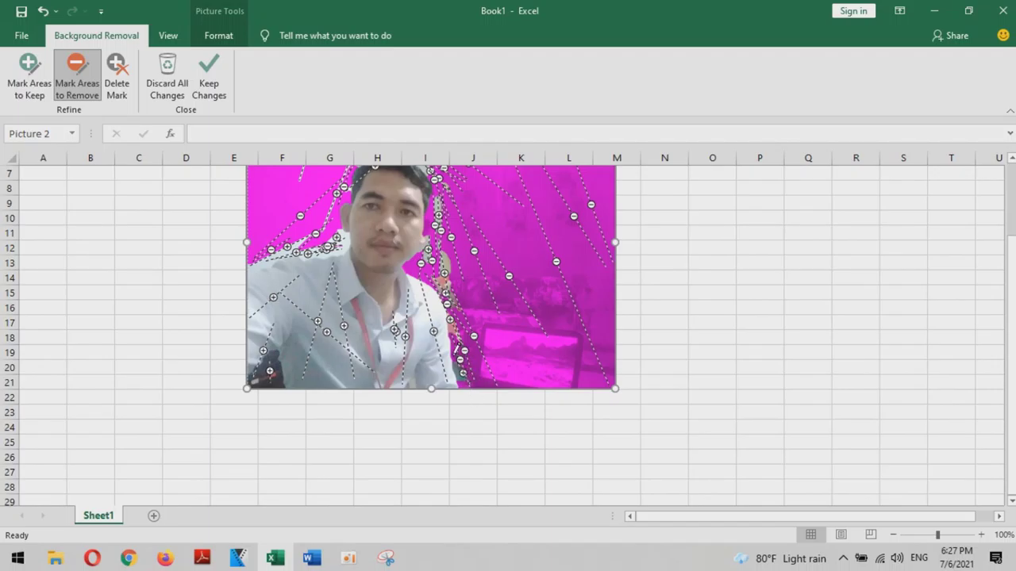
{"action": "left_click", "coordinate": [460, 387]}
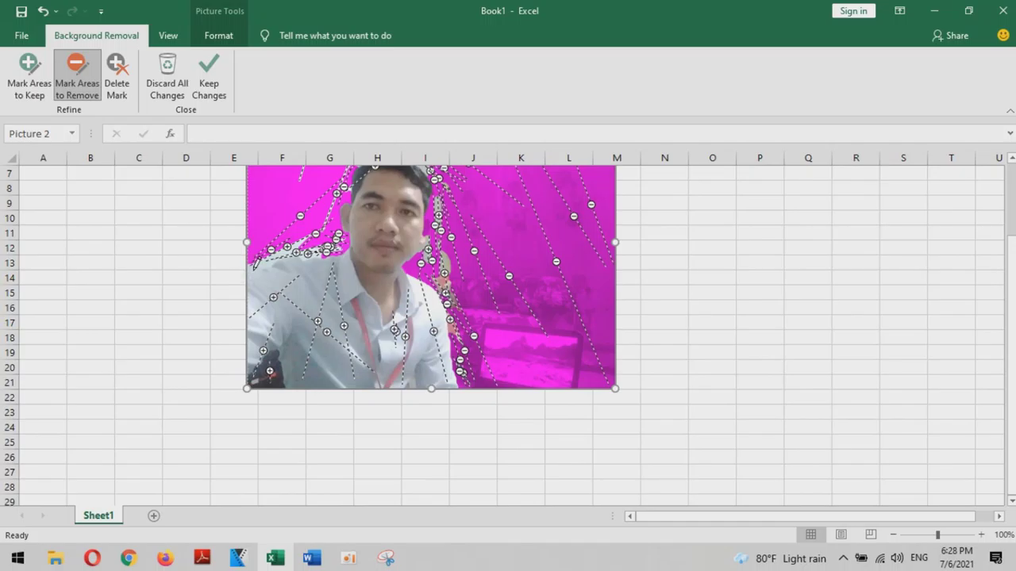
{"action": "left_click", "coordinate": [305, 240]}
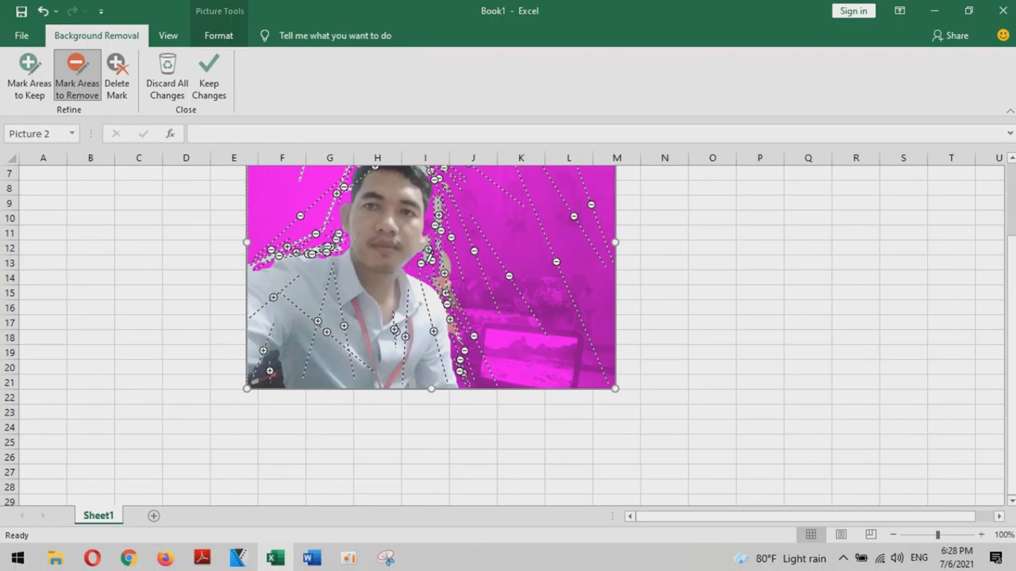
{"action": "left_click_drag", "start_coordinate": [427, 264], "coordinate": [432, 257]}
{"action": "scroll", "coordinate": [435, 252], "scroll_direction": "up", "scroll_amount": 2}
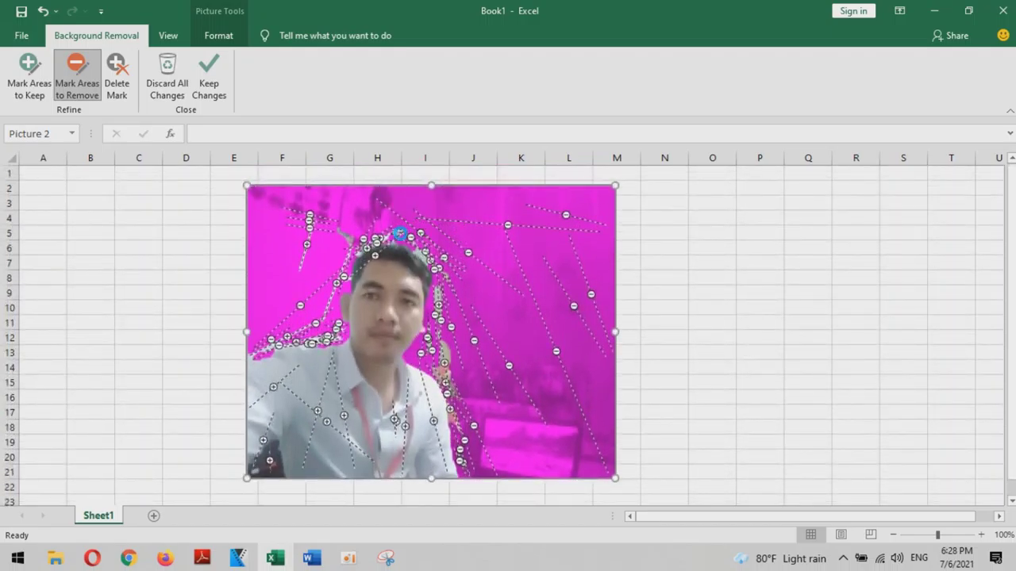
{"action": "left_click", "coordinate": [434, 269]}
{"action": "left_click_drag", "start_coordinate": [433, 269], "coordinate": [417, 251]}
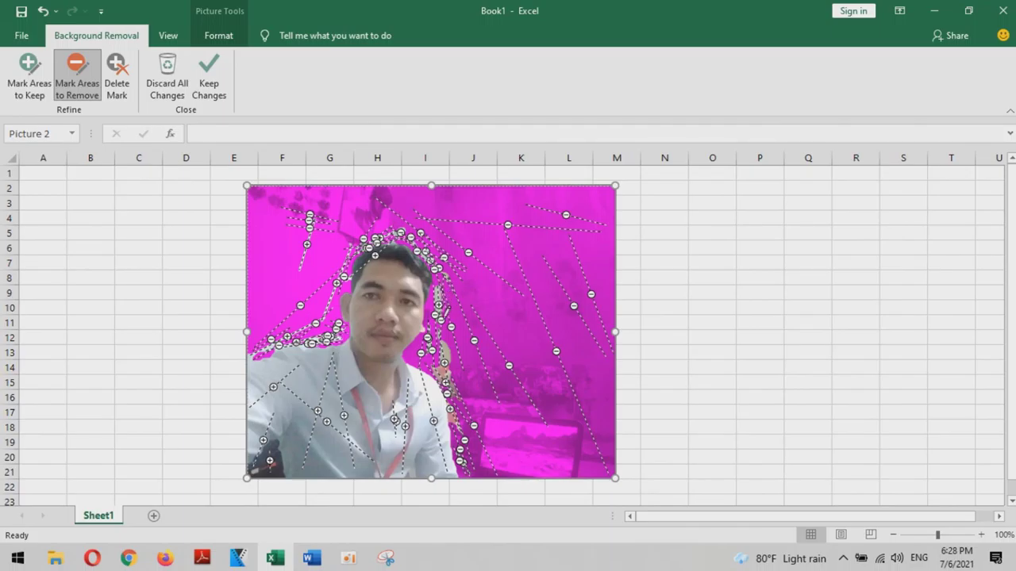
Mark the right hair edge to keep and apply the refined background removal
{"action": "left_click", "coordinate": [29, 73]}
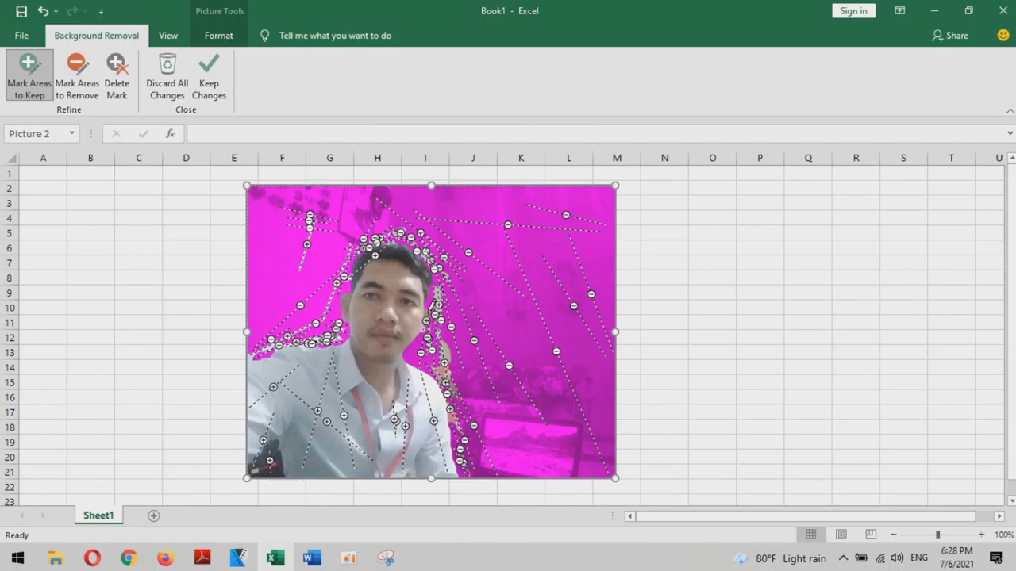
{"action": "left_click", "coordinate": [429, 303]}
{"action": "left_click", "coordinate": [190, 251]}
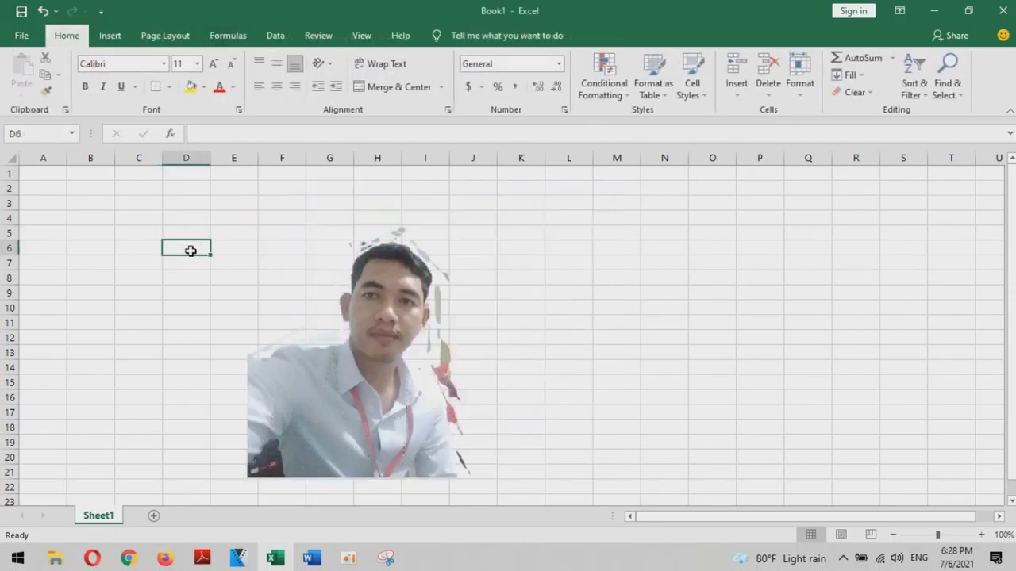
Select the man's cutout photo and apply a soft-edge picture style from the gallery
{"action": "left_click", "coordinate": [295, 371]}
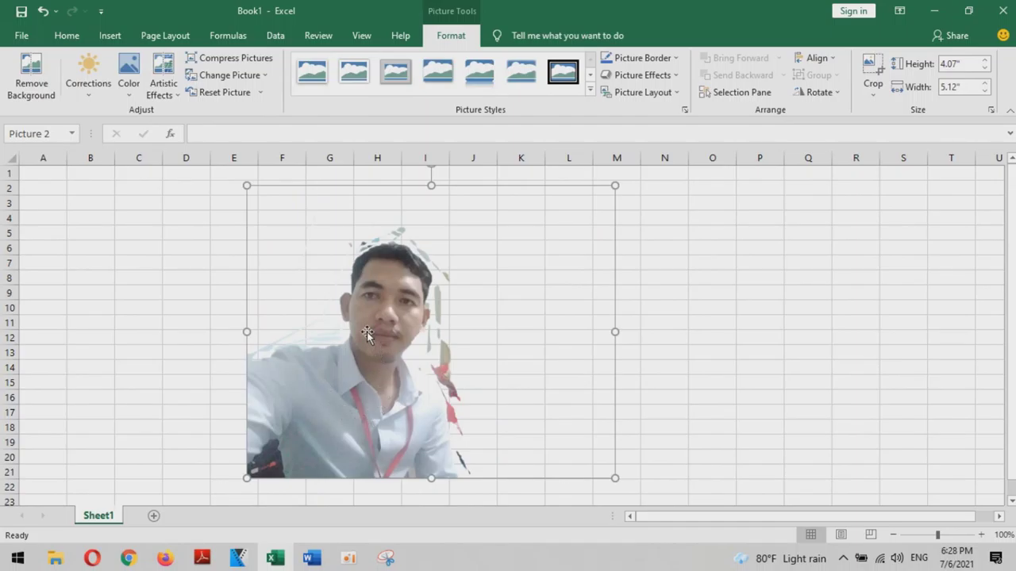
{"action": "left_click", "coordinate": [436, 80]}
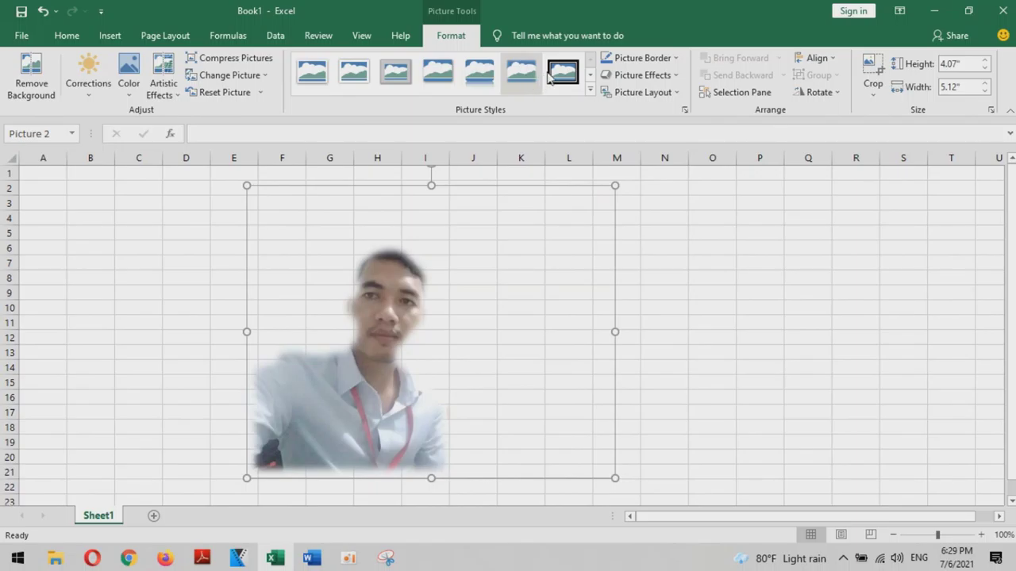
Try the fifth and third picture style thumbnails, then show the full Picture Styles gallery
{"action": "left_click", "coordinate": [465, 81]}
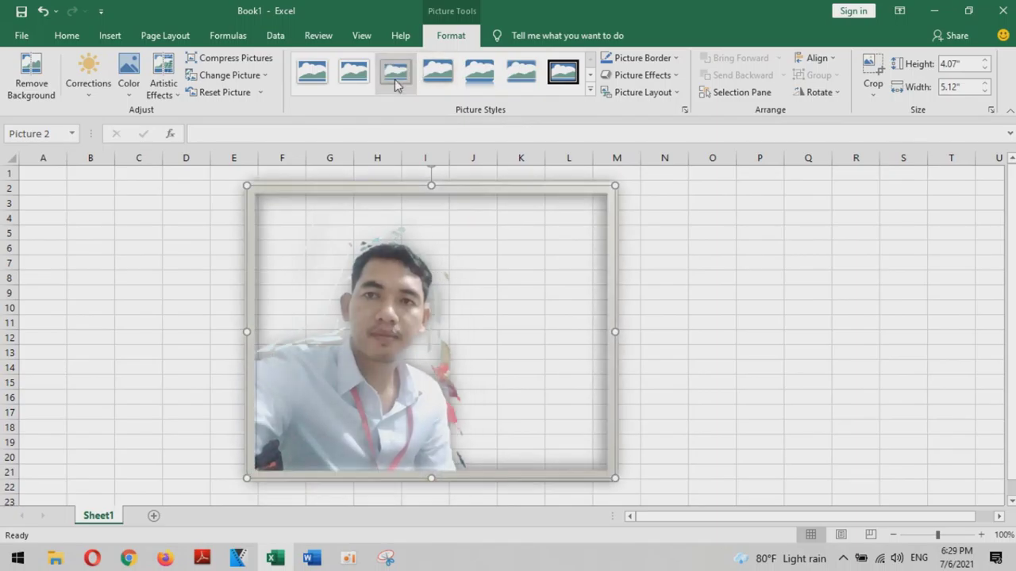
{"action": "left_click", "coordinate": [397, 85]}
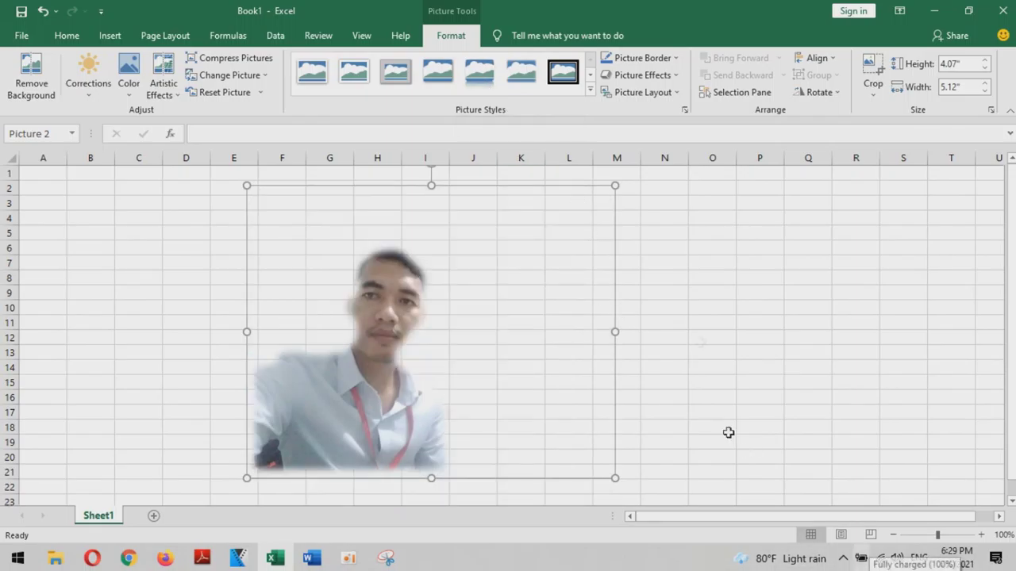
{"action": "left_click", "coordinate": [589, 92]}
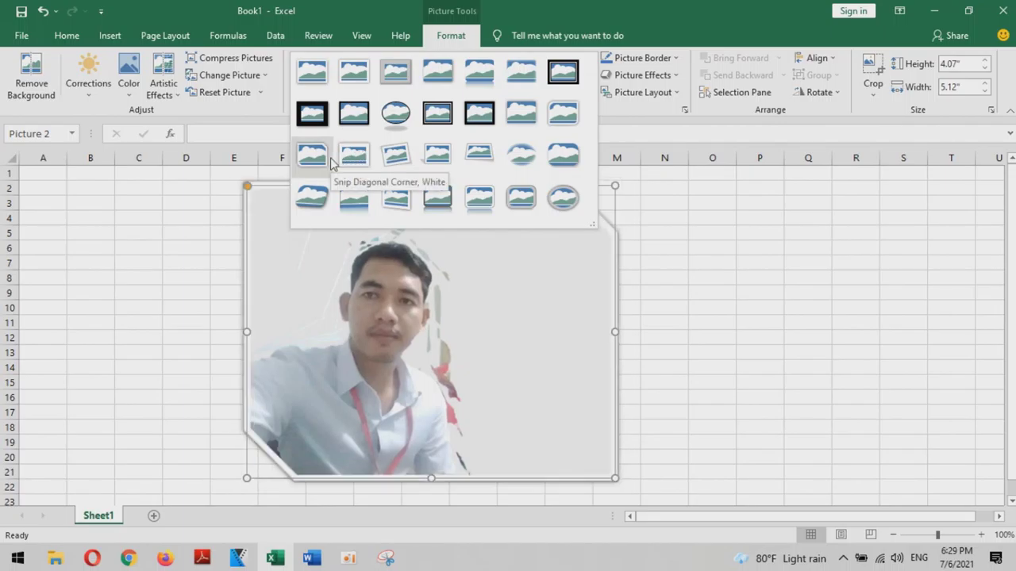
Try the reflected and metal frame styles, then apply Relaxed Perspective, White and deselect the photo
{"action": "left_click", "coordinate": [357, 205]}
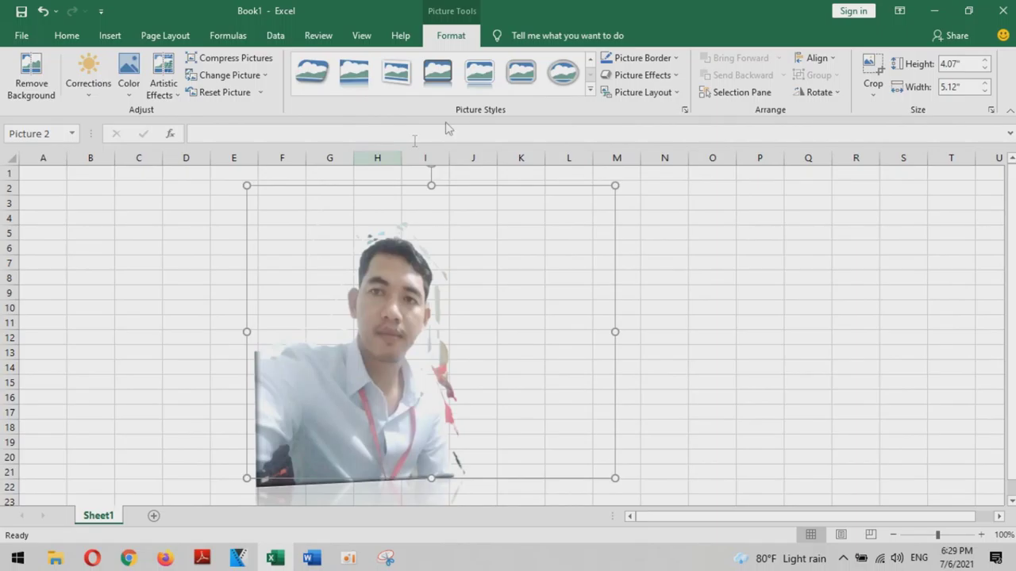
{"action": "left_click", "coordinate": [514, 78]}
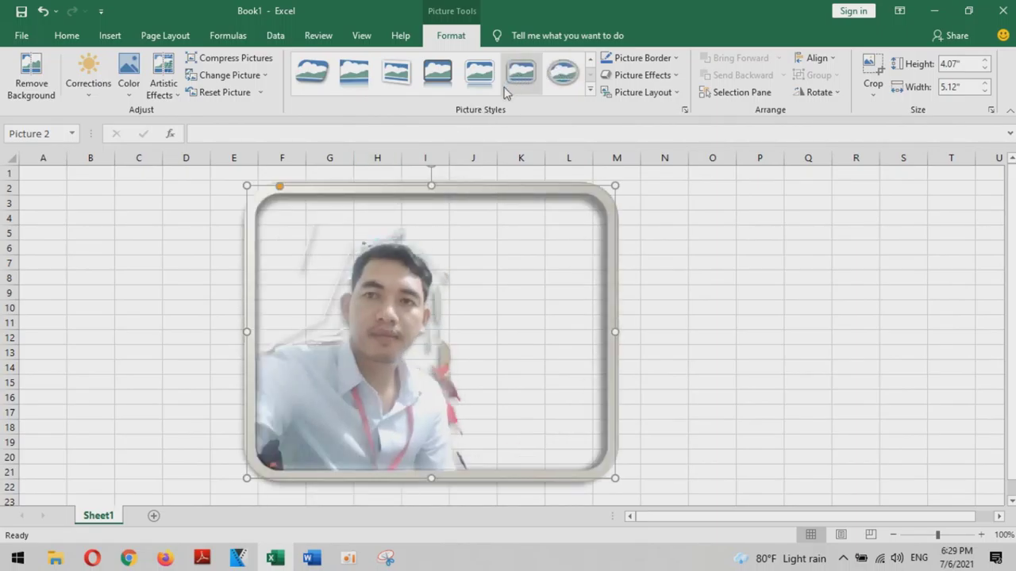
{"action": "left_click", "coordinate": [592, 91]}
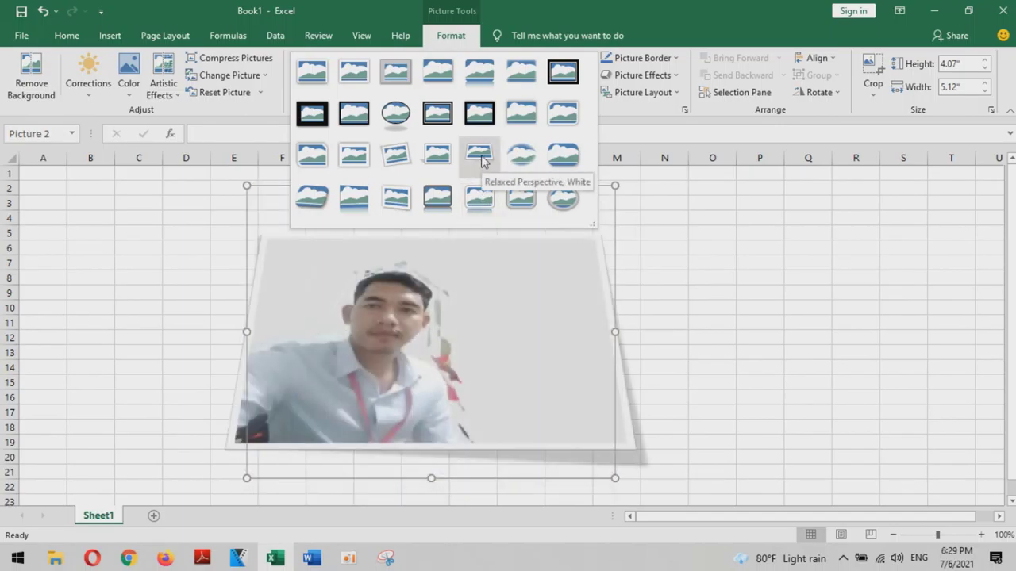
{"action": "left_click", "coordinate": [482, 163]}
{"action": "left_click", "coordinate": [667, 265]}
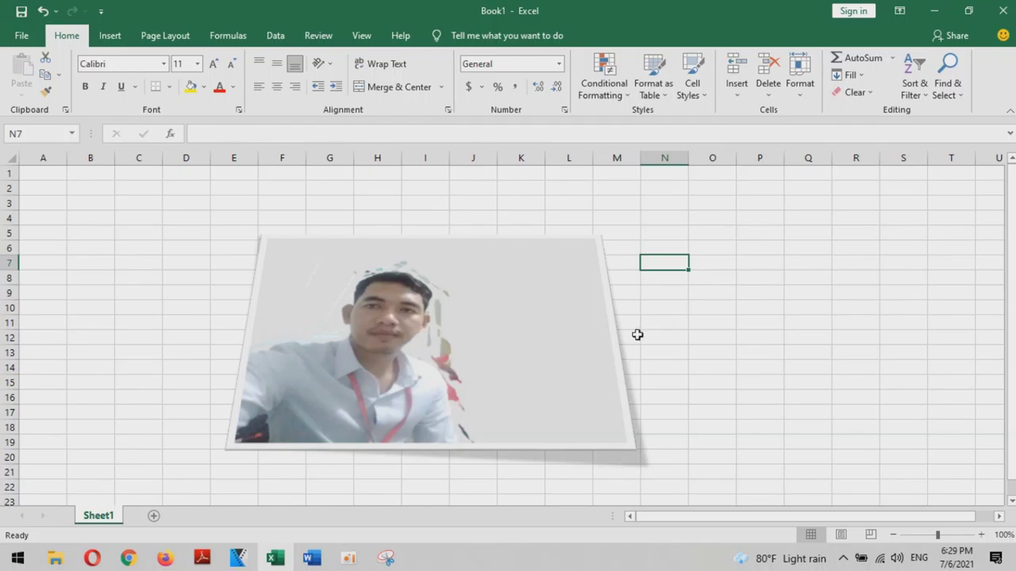
Resize the photo to about 7.05" by 9.9" and move it across columns A–O
{"action": "left_click_drag", "start_coordinate": [452, 352], "coordinate": [496, 342]}
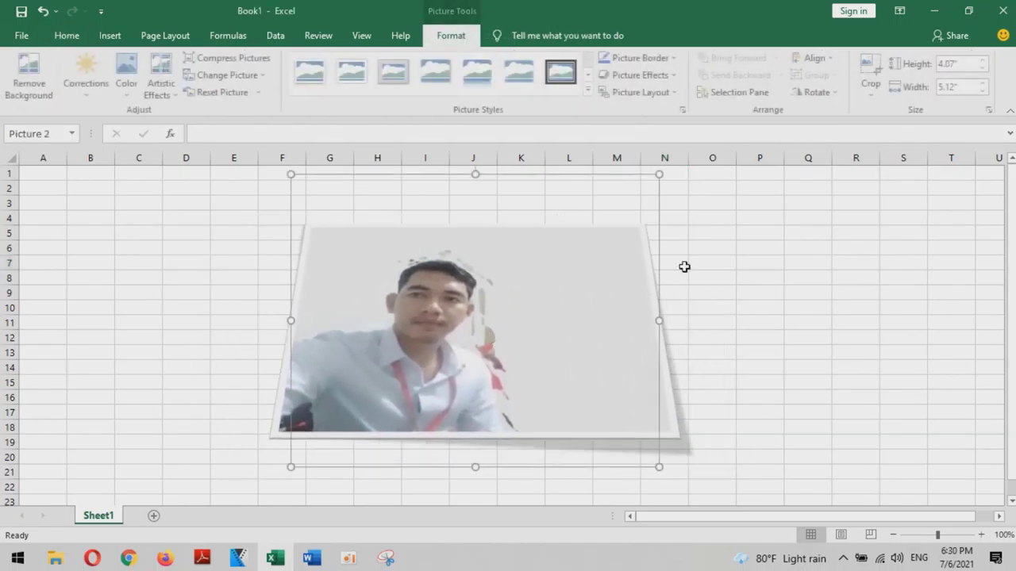
{"action": "left_click", "coordinate": [706, 253]}
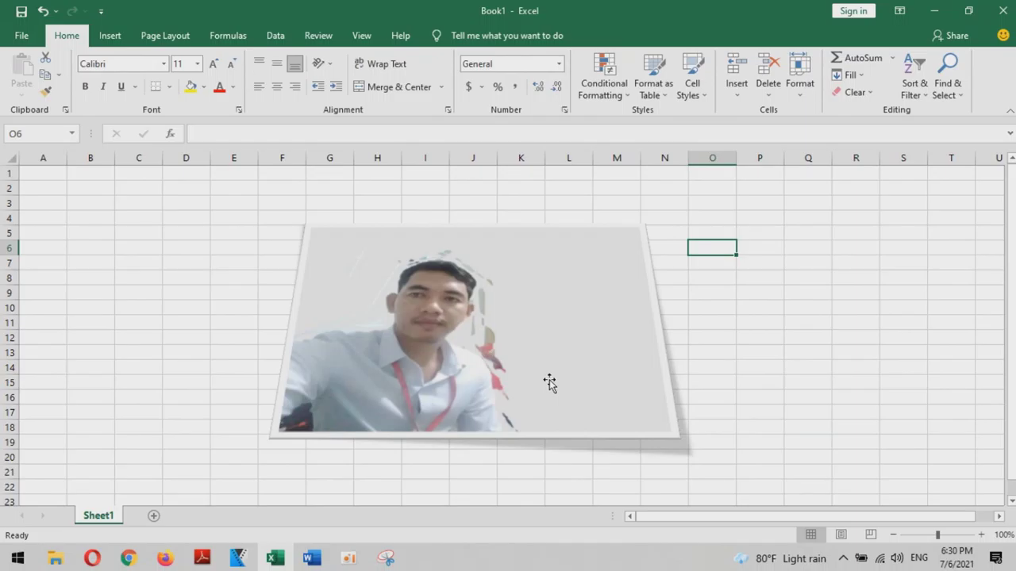
{"action": "double_click", "coordinate": [476, 345]}
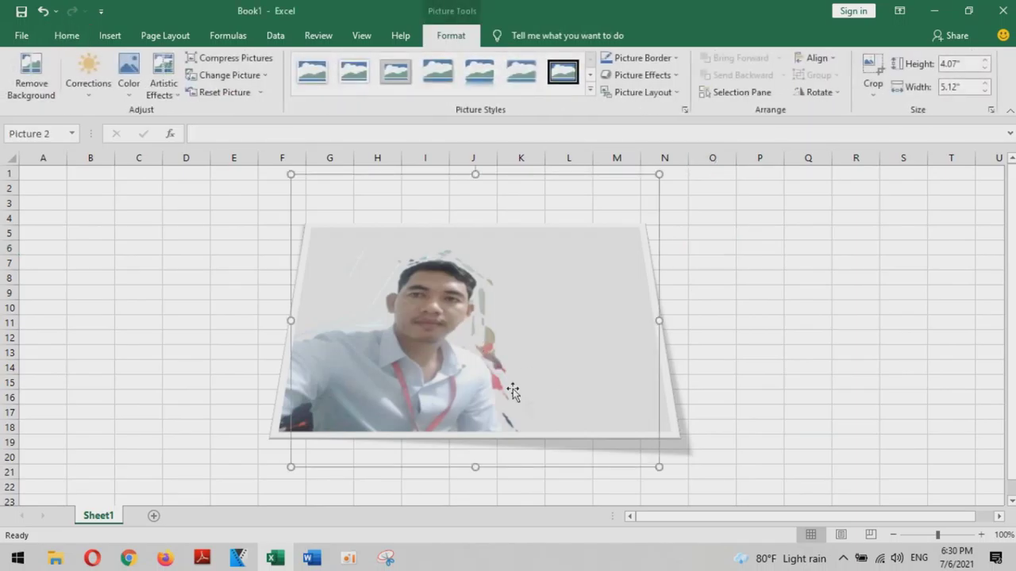
{"action": "mouse_move", "coordinate": [659, 467]}
{"action": "left_mouse_down"}
{"action": "mouse_move", "coordinate": [687, 496]}
{"action": "mouse_move", "coordinate": [889, 556]}
{"action": "left_mouse_up"}
{"action": "mouse_move", "coordinate": [556, 433]}
{"action": "left_mouse_down"}
{"action": "mouse_move", "coordinate": [424, 335]}
{"action": "mouse_move", "coordinate": [424, 318]}
{"action": "left_mouse_up"}
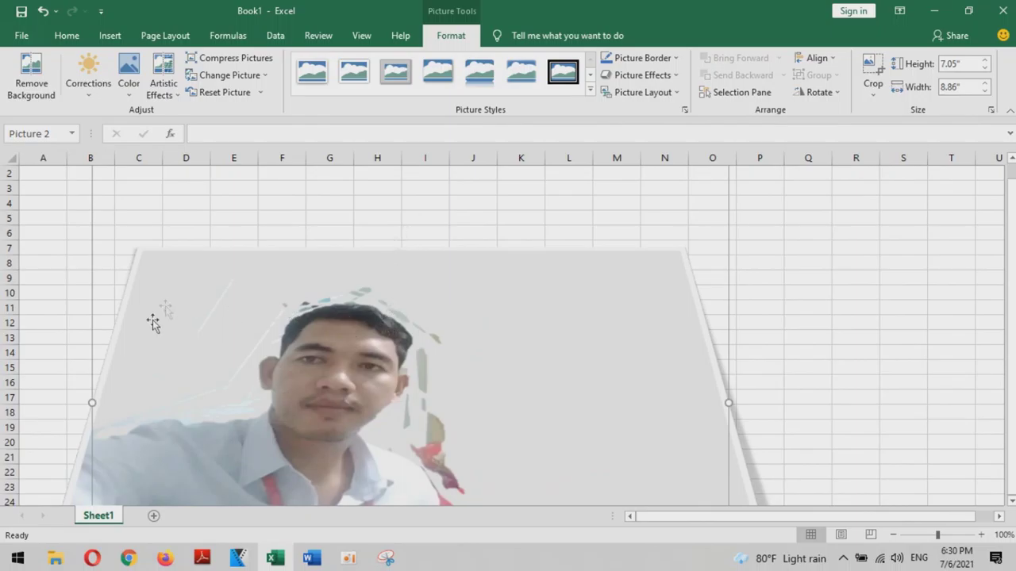
{"action": "left_click_drag", "start_coordinate": [92, 402], "coordinate": [14, 403]}
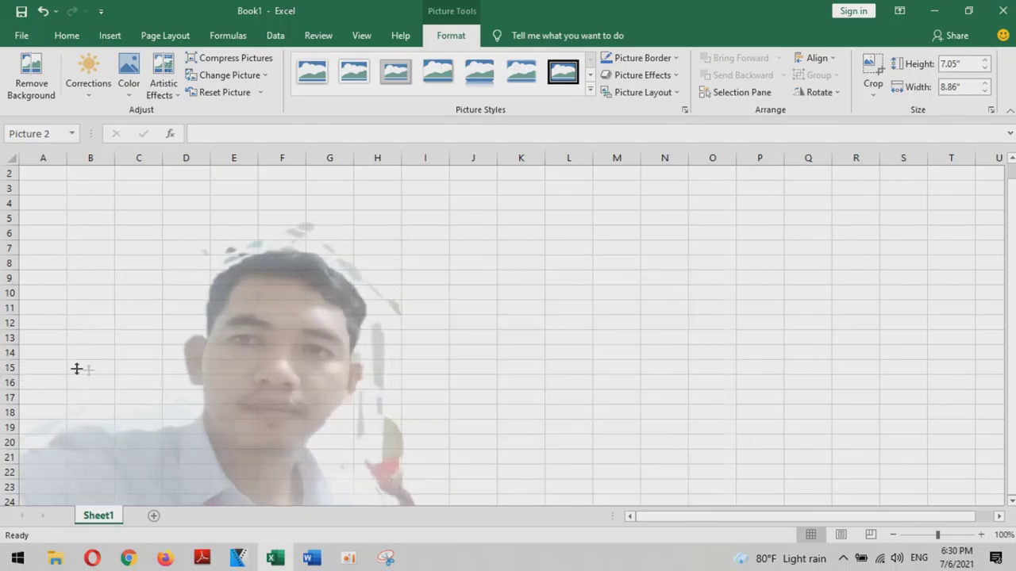
{"action": "mouse_move", "coordinate": [308, 308]}
{"action": "left_mouse_down"}
{"action": "mouse_move", "coordinate": [329, 357]}
{"action": "mouse_move", "coordinate": [193, 267]}
{"action": "mouse_move", "coordinate": [234, 290]}
{"action": "left_mouse_up"}
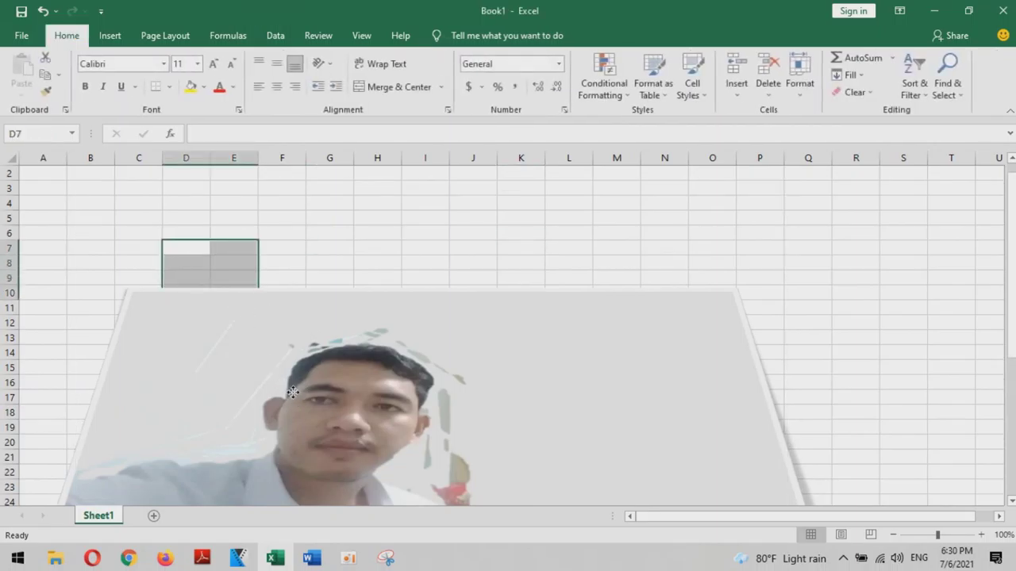
{"action": "left_click_drag", "start_coordinate": [272, 349], "coordinate": [226, 310]}
{"action": "double_click", "coordinate": [222, 302]}
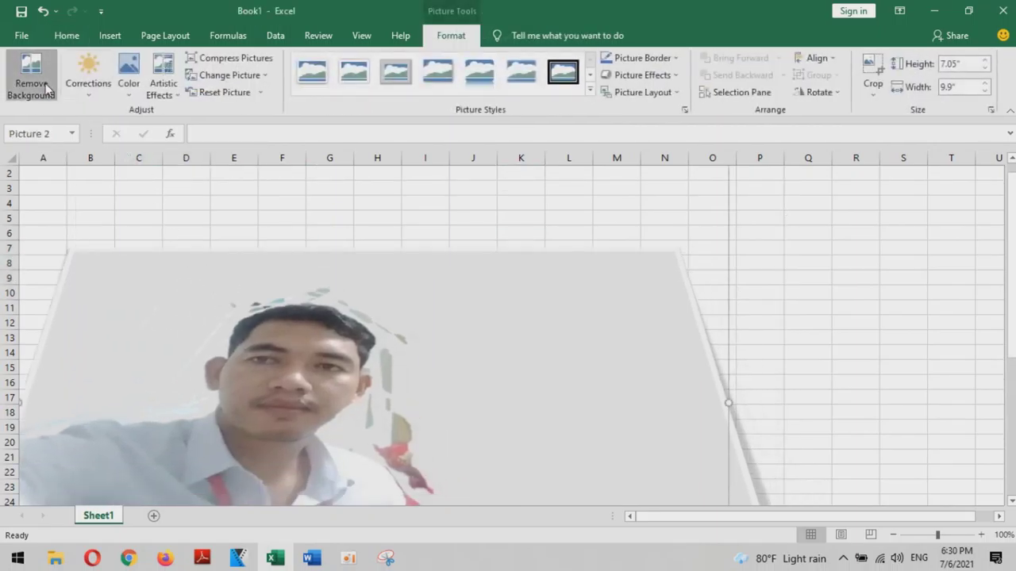
Reopen Remove Background, add a keep mark on the photo, then delete the picture
{"action": "left_click", "coordinate": [30, 75]}
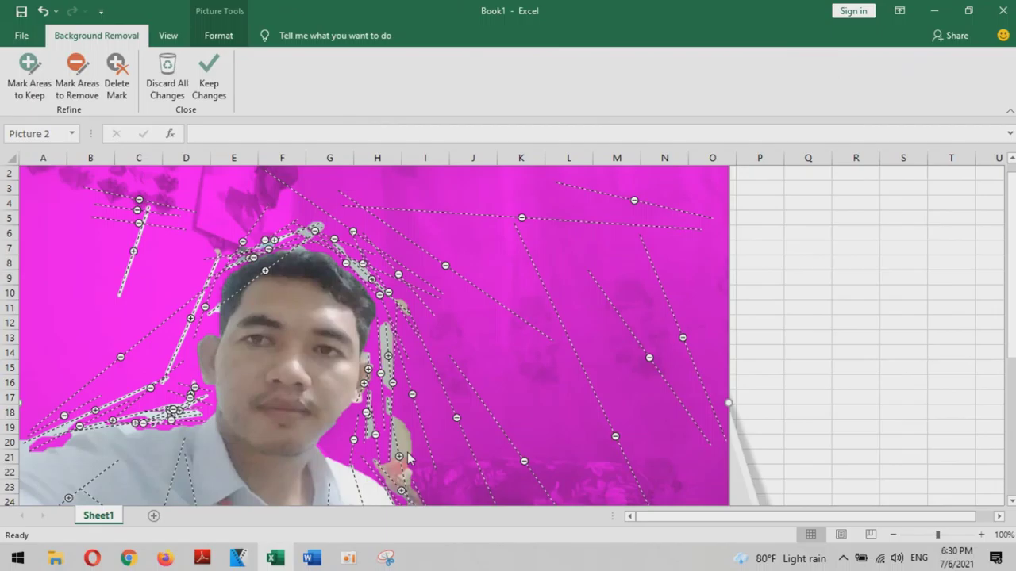
{"action": "left_click", "coordinate": [32, 79]}
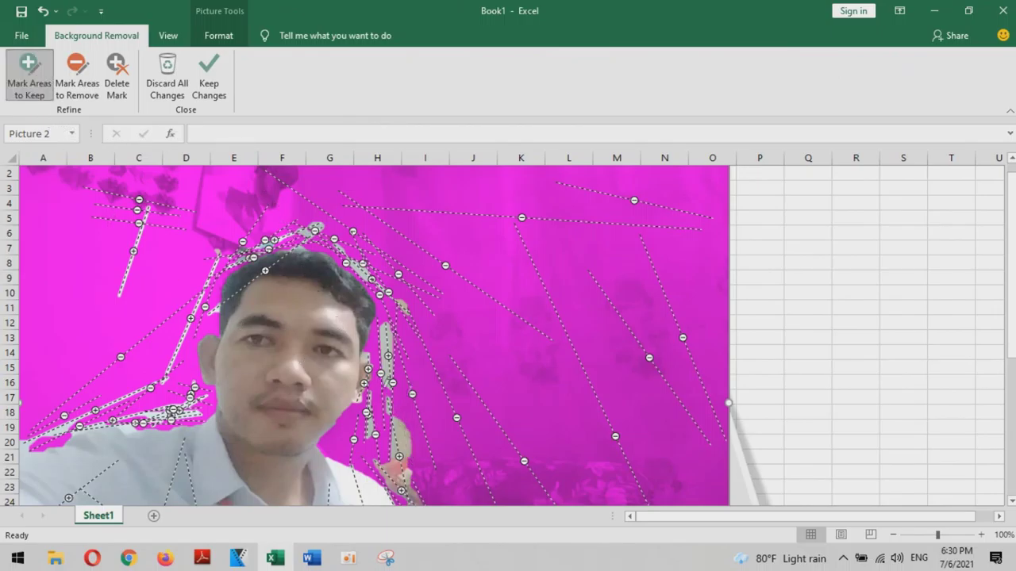
{"action": "left_click_drag", "start_coordinate": [423, 409], "coordinate": [413, 469]}
{"action": "left_click", "coordinate": [77, 83]}
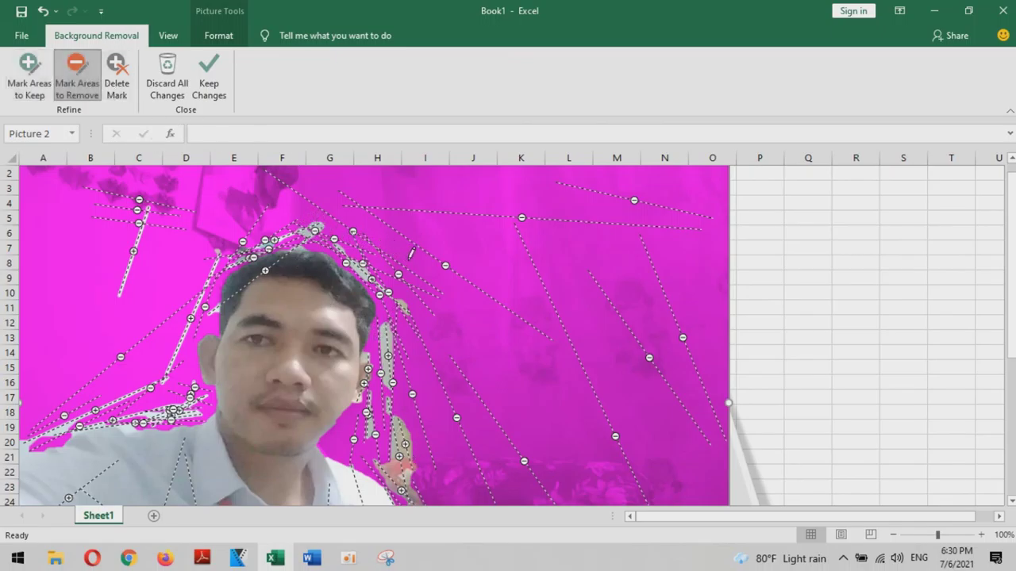
{"action": "key", "text": "Delete"}
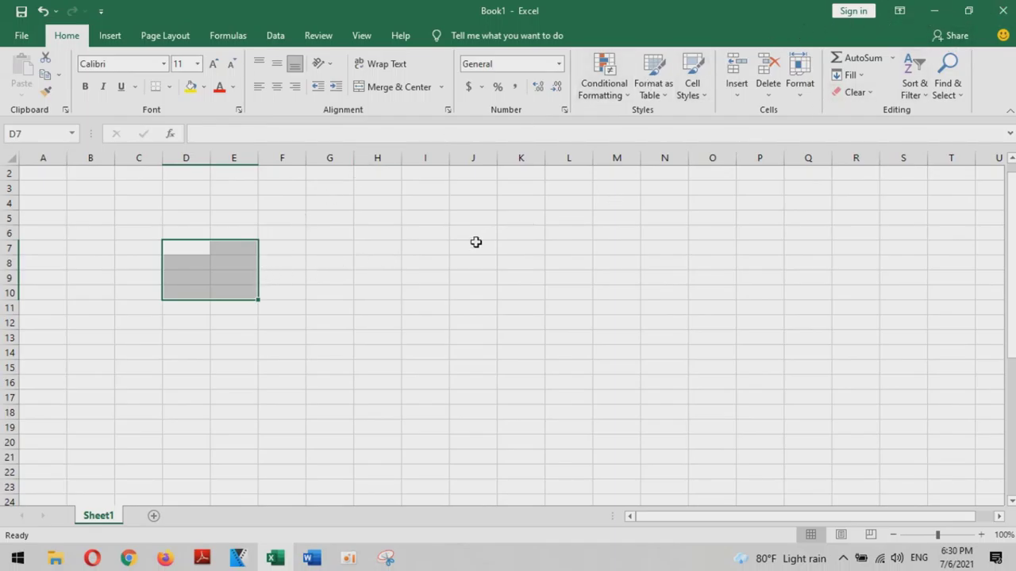
Clear the stray character from D7 and close Excel without saving Book1
{"action": "type", "text": "æ"}
{"action": "key", "text": "BackSpace"}
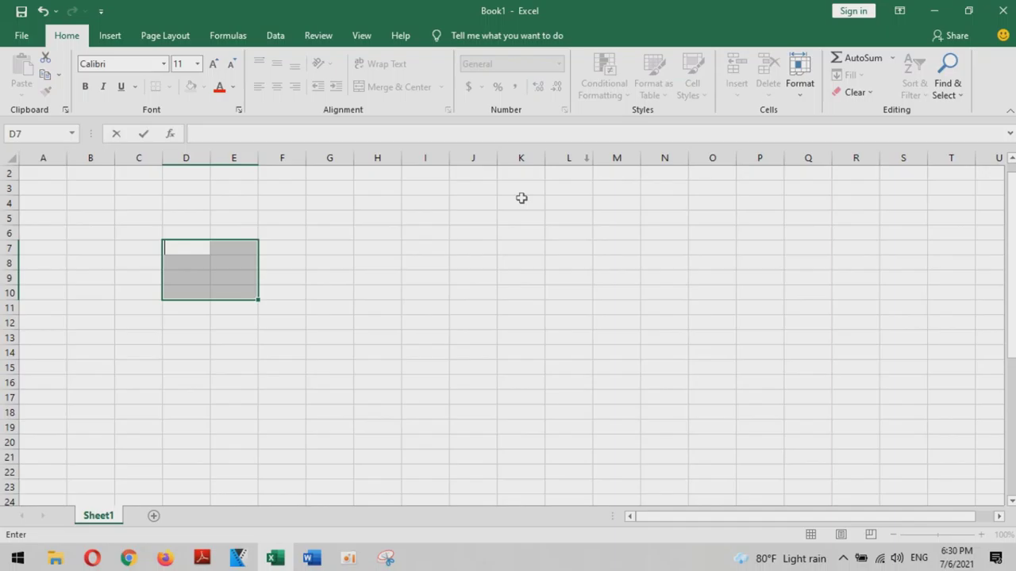
{"action": "left_click", "coordinate": [1003, 10]}
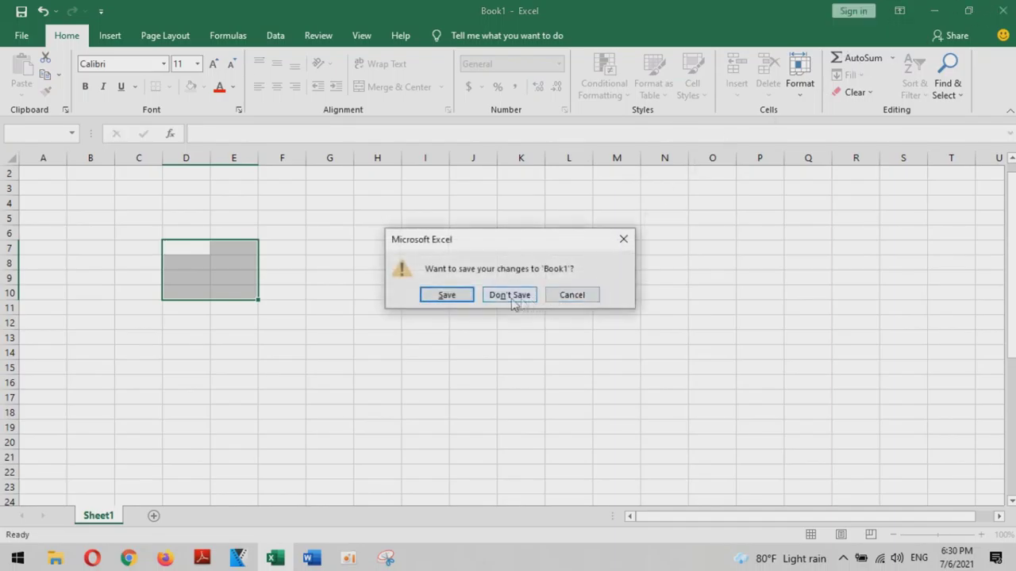
{"action": "left_click", "coordinate": [520, 295]}
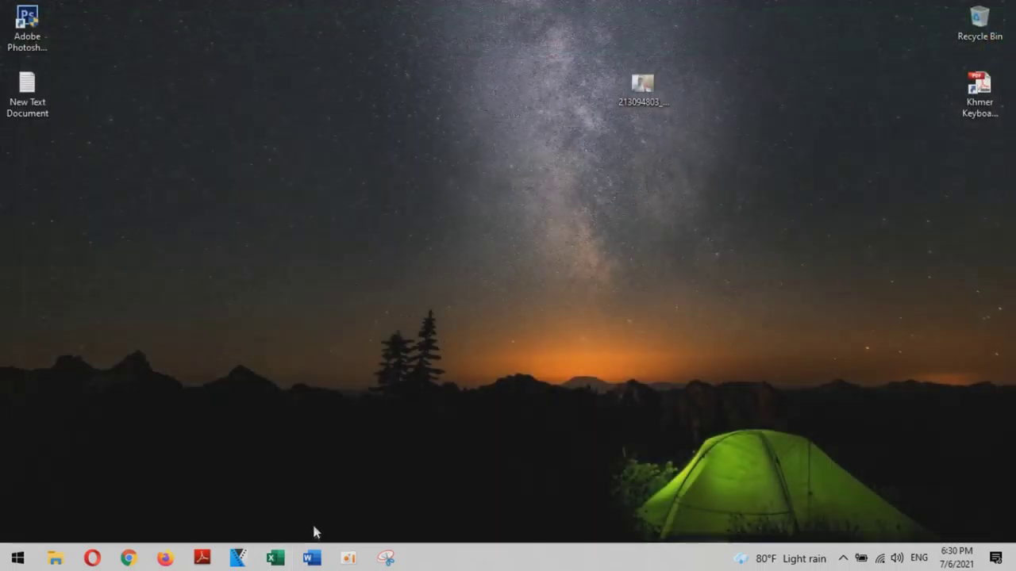
{"action": "left_click", "coordinate": [349, 558]}
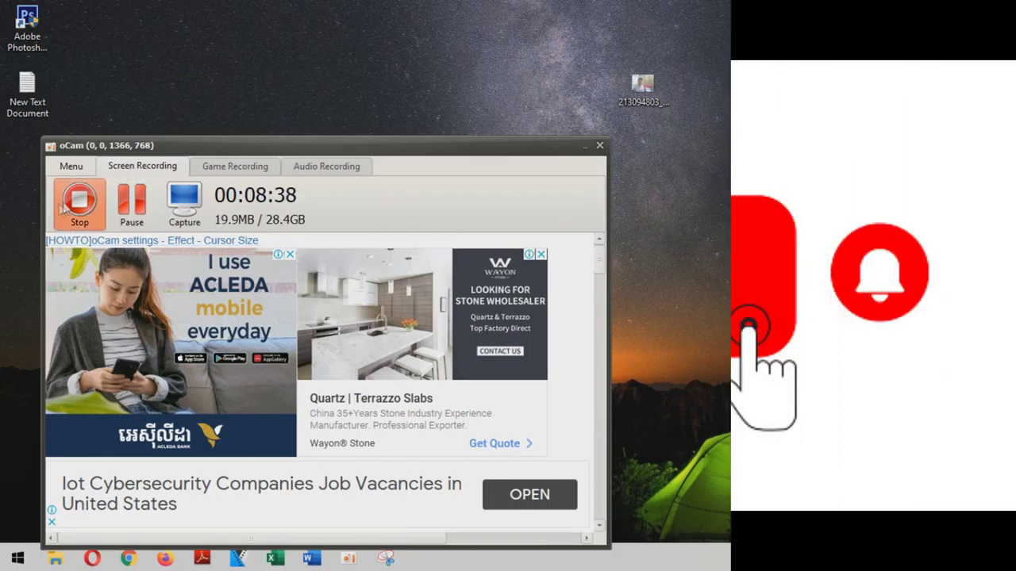